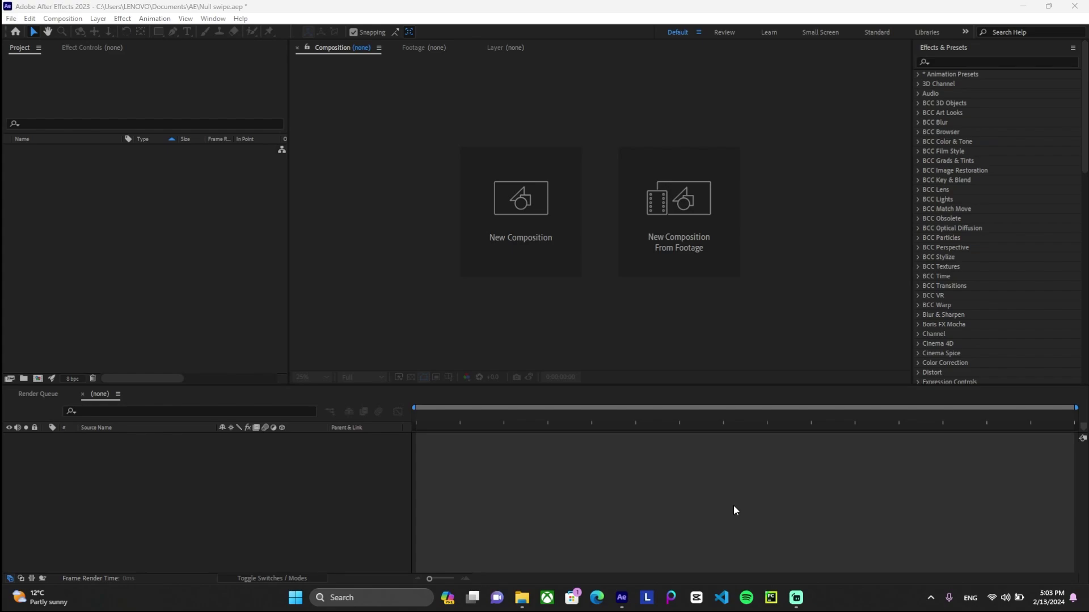
# Import 0211(1).mp4 and 0211.mp4 from the Tutorials folder into the Project panel.
pyautogui.click(522, 597)
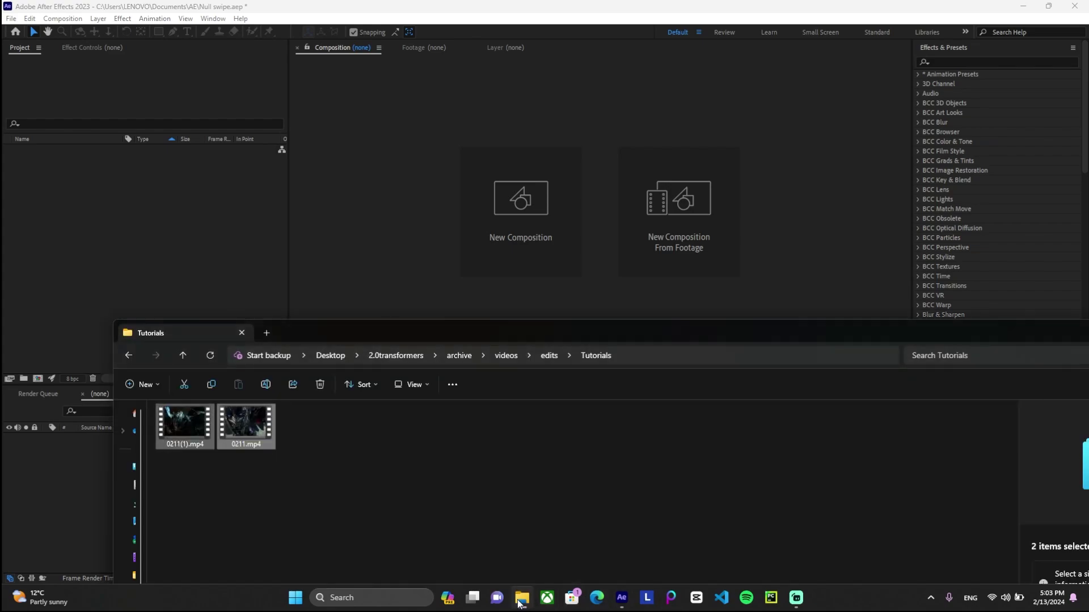
pyautogui.moveTo(191, 484); pyautogui.dragTo(129, 216)
pyautogui.click(127, 234)
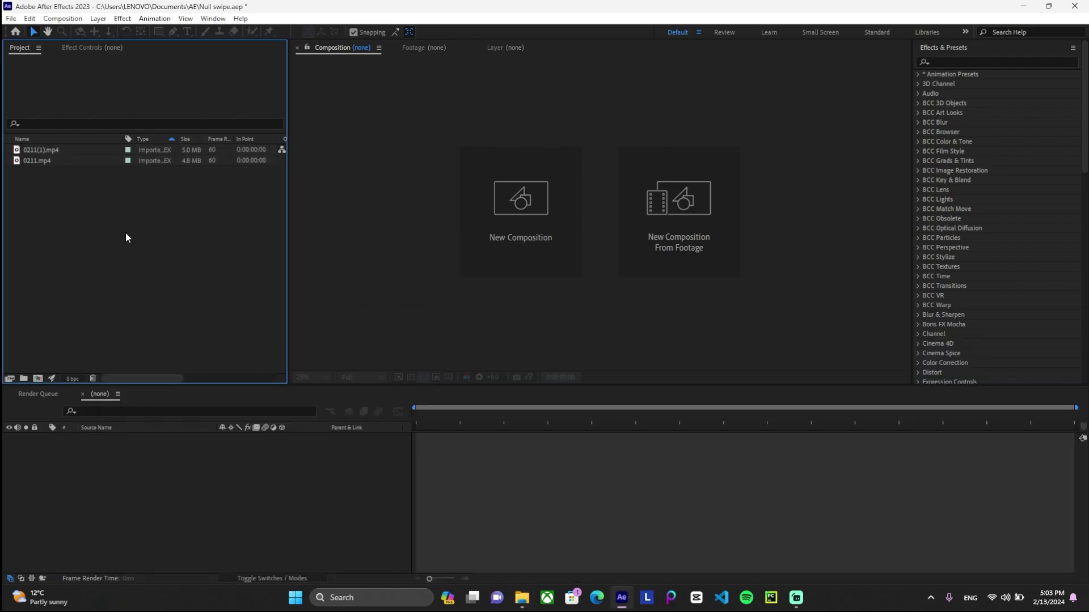
# Select both clips and start a composition from them, then cancel that dialog.
pyautogui.click(52, 160)
pyautogui.keyDown('shift'); pyautogui.click(60, 150); pyautogui.keyUp('shift')
pyautogui.moveTo(61, 148); pyautogui.dragTo(202, 464)
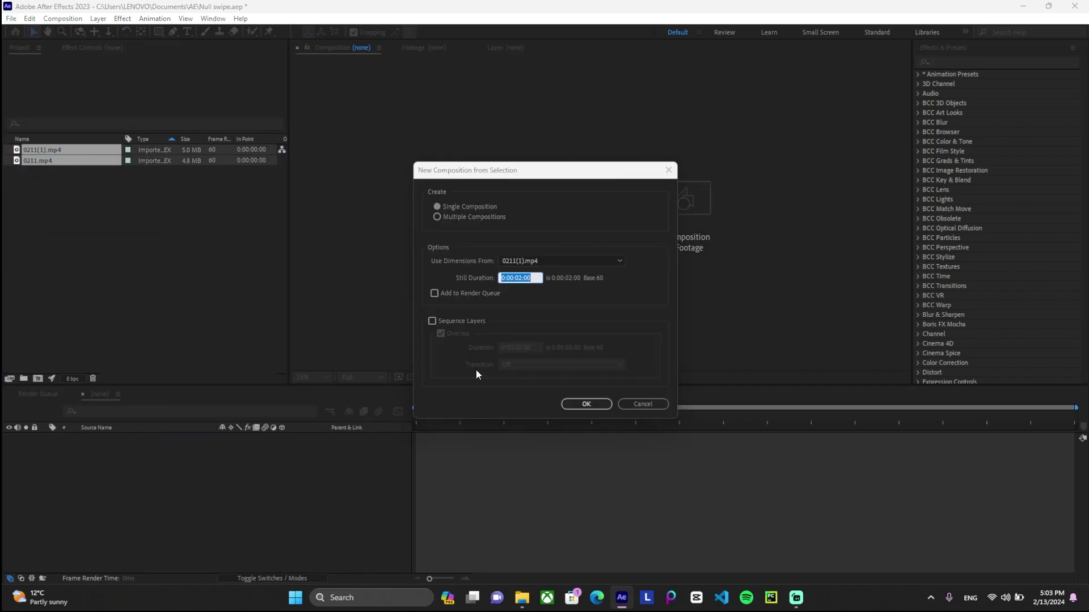
pyautogui.click(658, 405)
# Create an empty 1080×1080, 60 fps composition named Comp 1.
pyautogui.rightClick(84, 208)
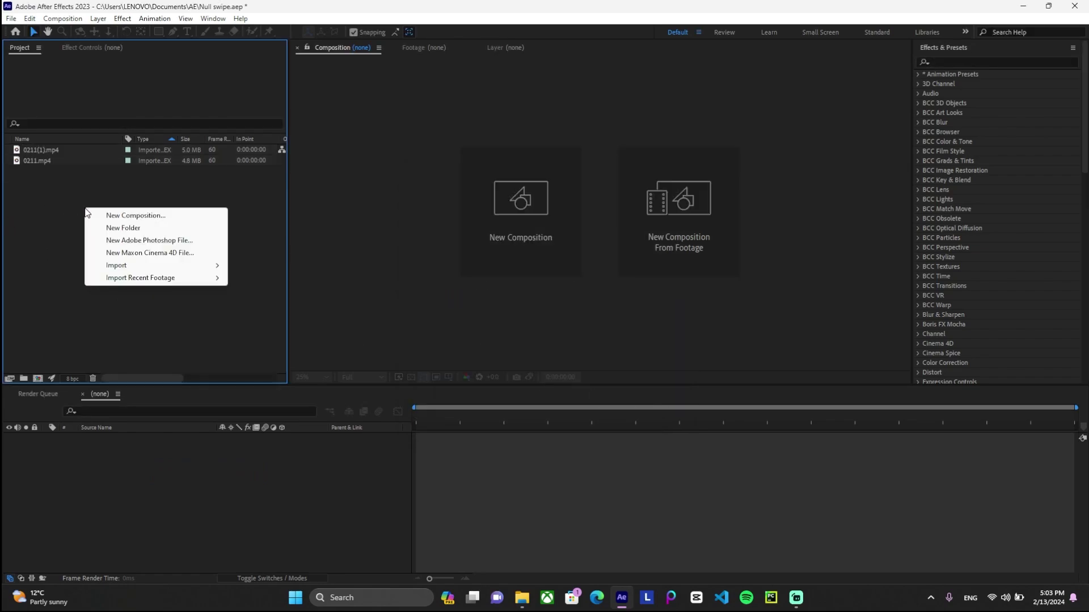
pyautogui.click(129, 214)
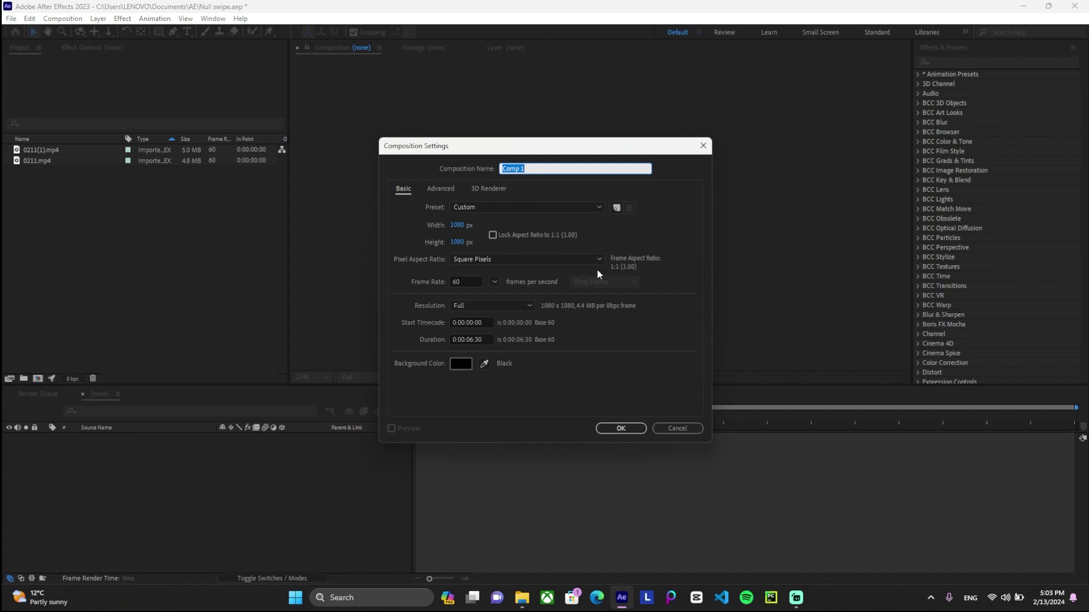
pyautogui.click(605, 429)
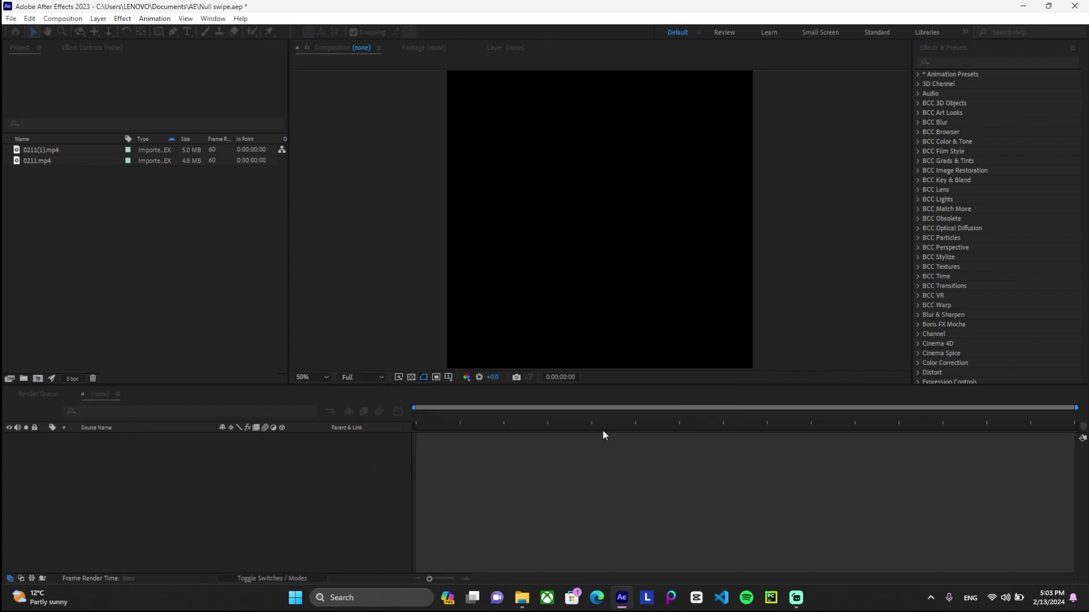
# Add 0211(1).mp4 and 0211.mp4 to Comp 1 as layers.
pyautogui.click(94, 250)
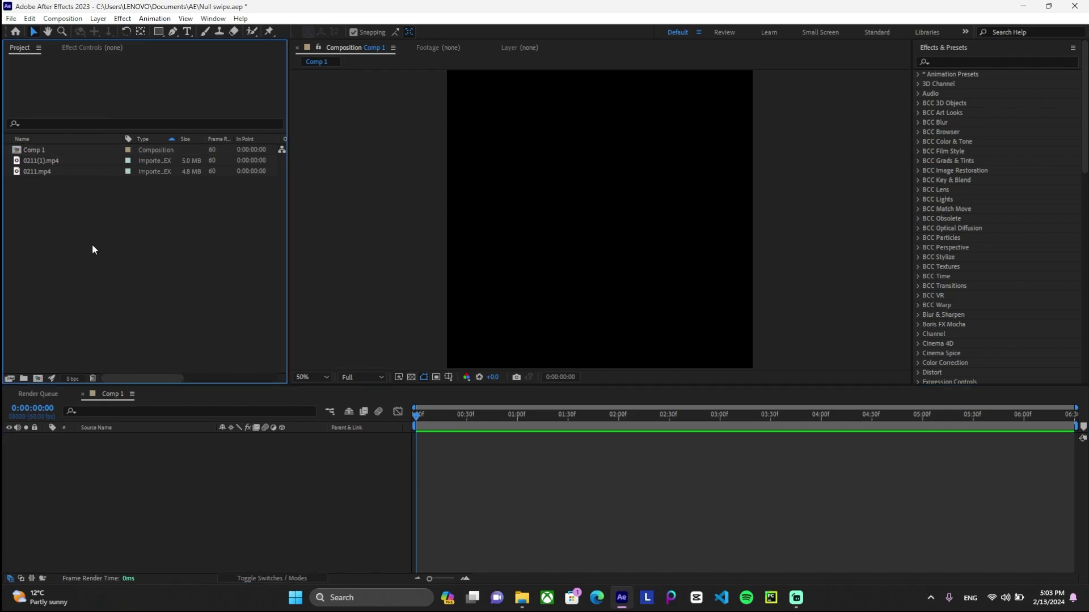
pyautogui.moveTo(47, 214); pyautogui.dragTo(150, 478)
pyautogui.click(411, 473)
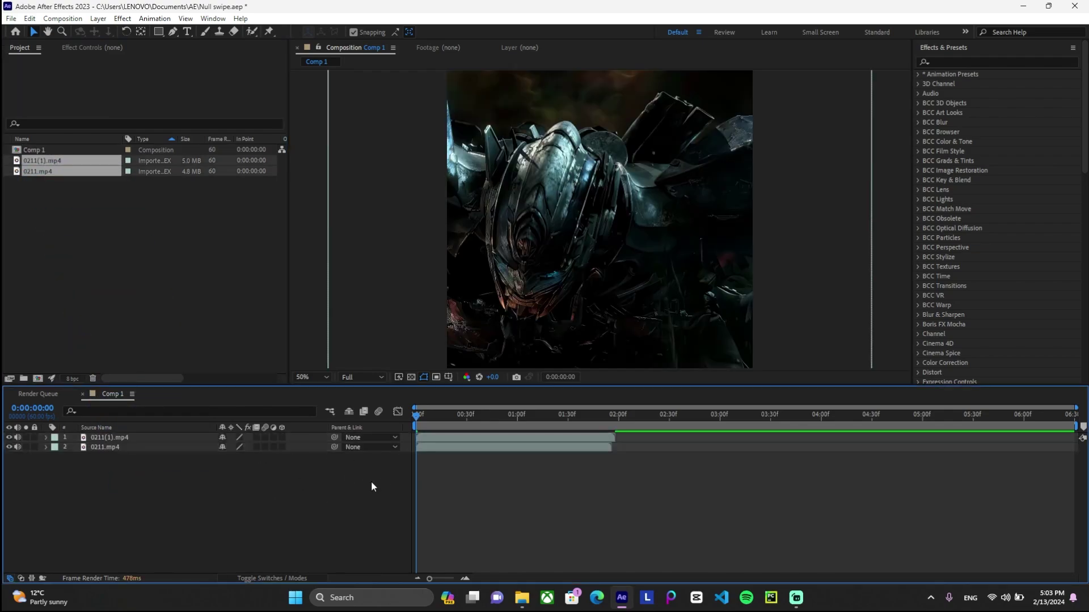
# Shift 0211(1).mp4 later so its start overlaps the end of 0211.mp4.
pyautogui.moveTo(477, 438); pyautogui.dragTo(646, 448)
pyautogui.moveTo(415, 417); pyautogui.dragTo(538, 448)
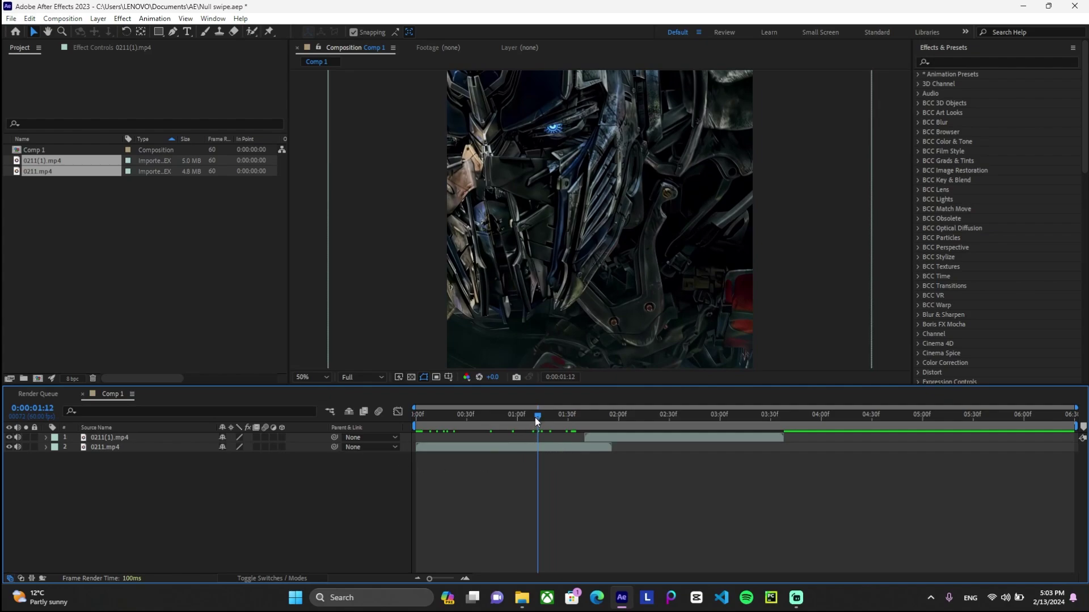
pyautogui.moveTo(536, 417); pyautogui.dragTo(594, 434)
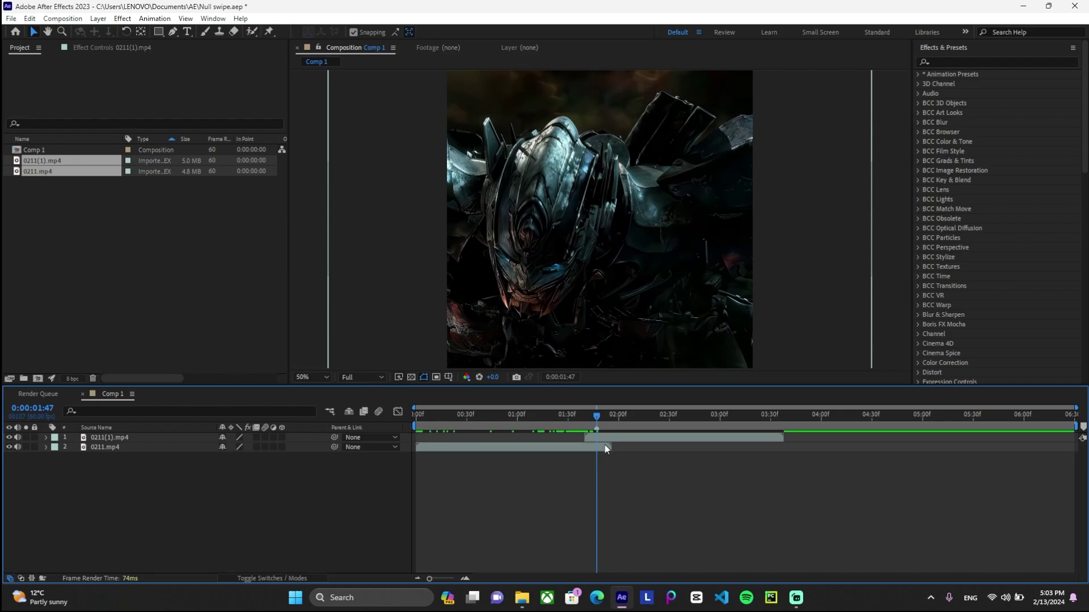
pyautogui.moveTo(428, 583); pyautogui.dragTo(435, 583)
pyautogui.moveTo(657, 419); pyautogui.dragTo(683, 424)
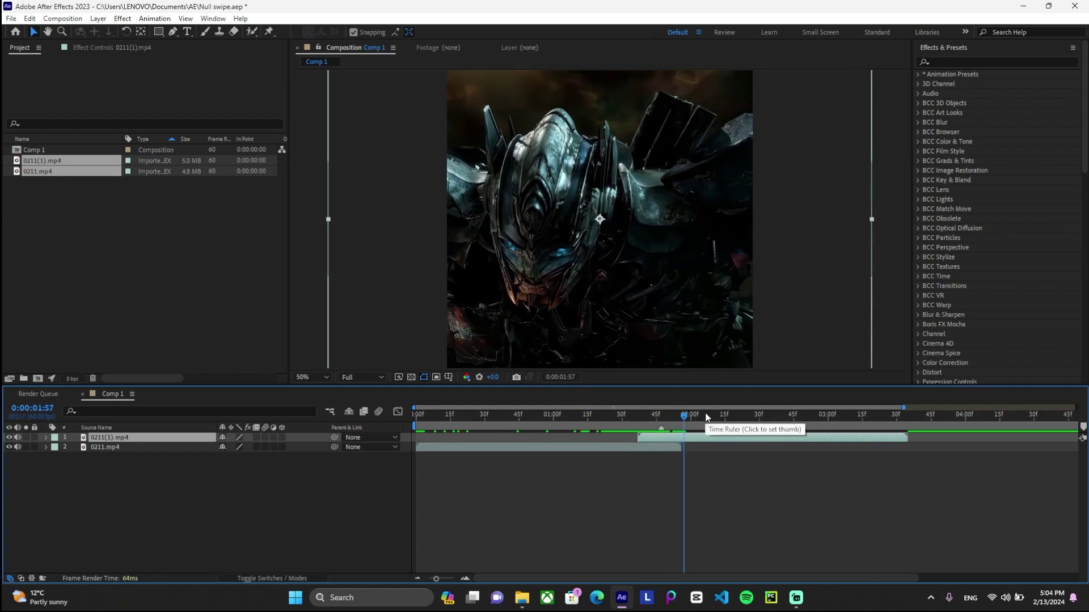
pyautogui.click(592, 423)
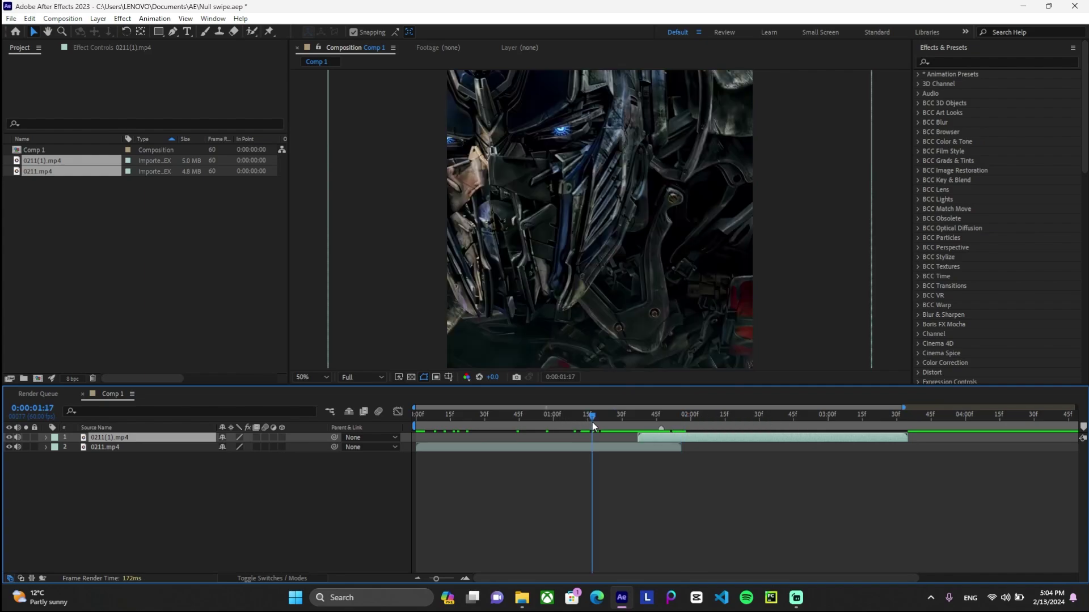
pyautogui.click(209, 468)
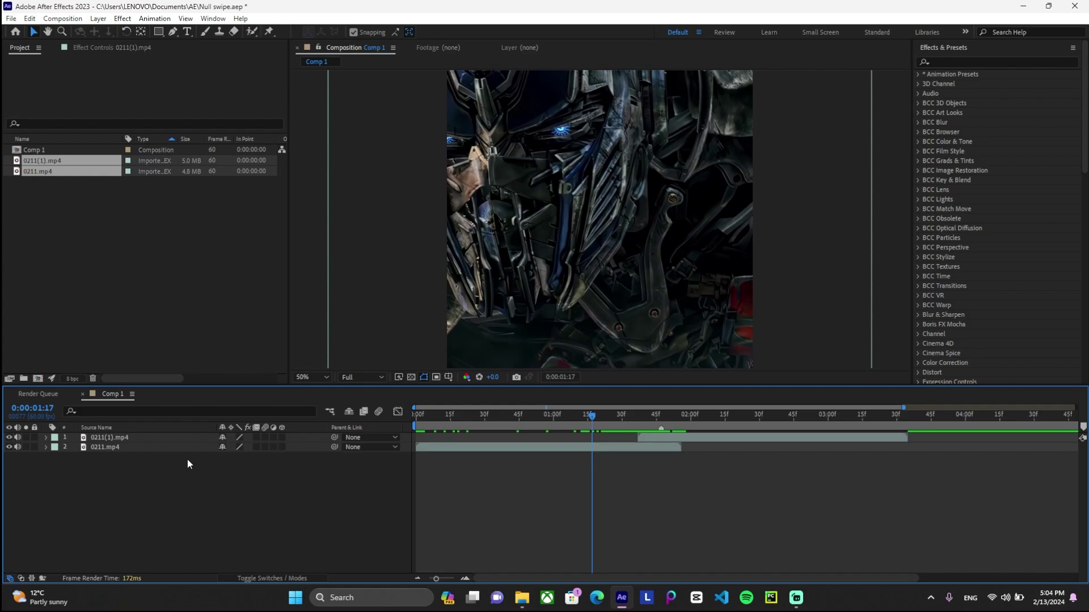
# Pre-compose the 0211.mp4 layer into 0211.mp4 Comp 1.
pyautogui.click(129, 448)
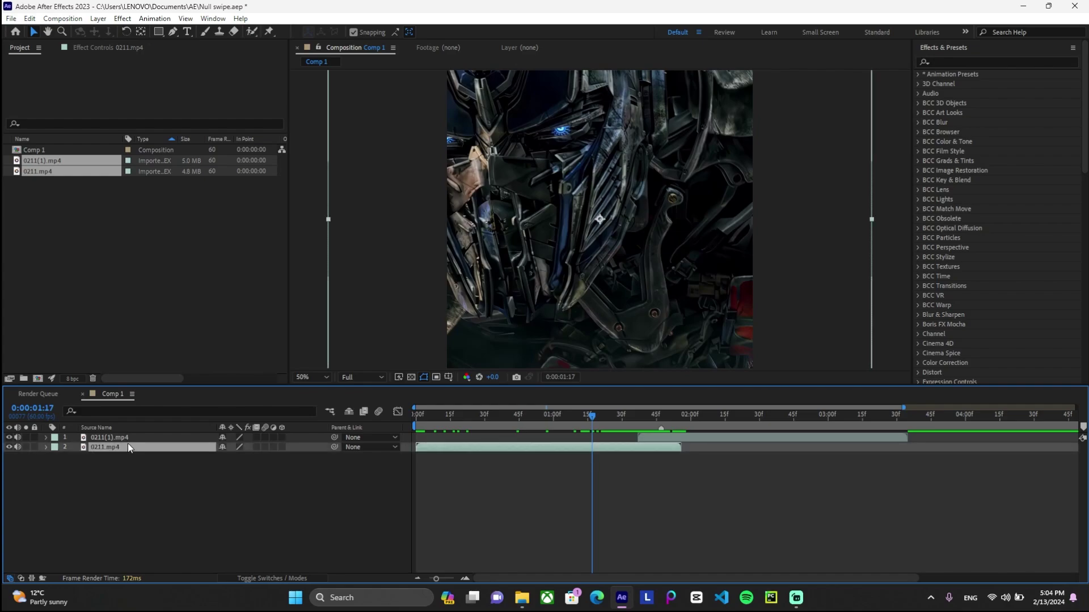
pyautogui.rightClick(129, 447)
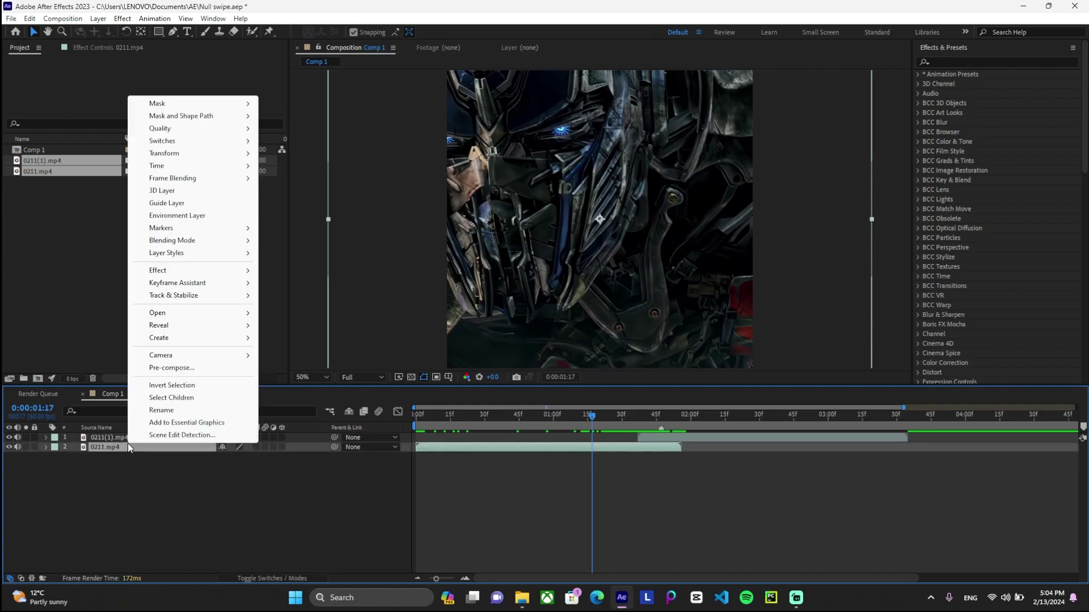
pyautogui.click(183, 368)
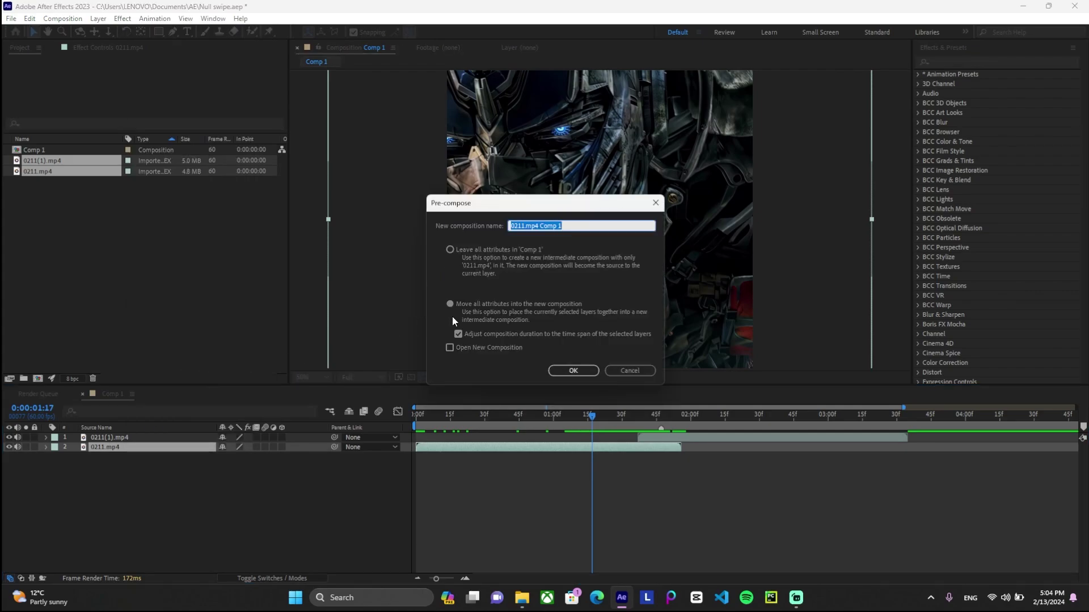
pyautogui.click(553, 368)
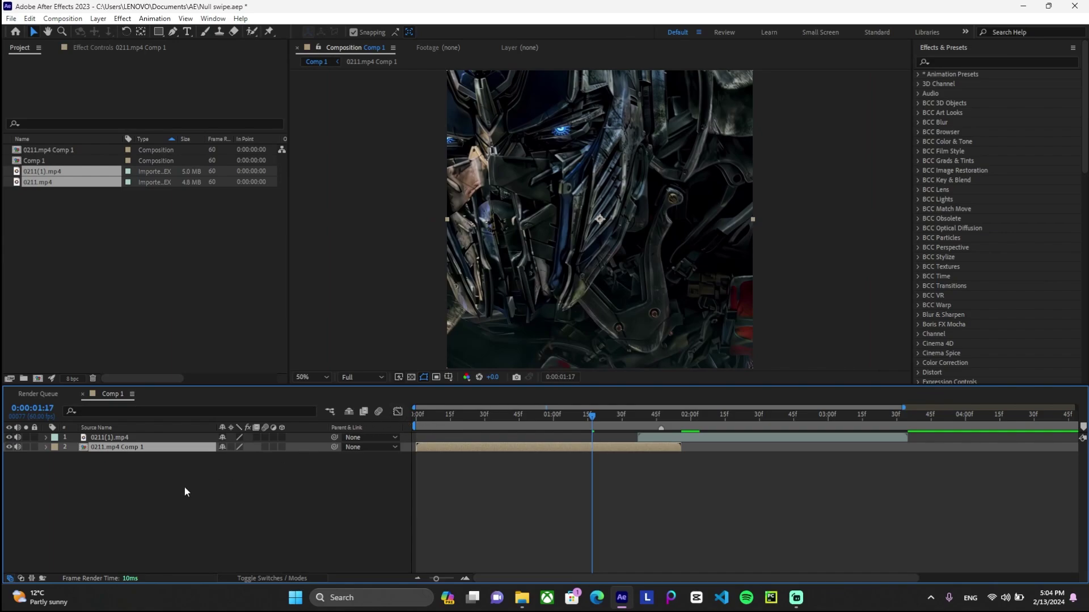
# Pre-compose the 0211(1).mp4 layer into 0211(1).mp4 Comp 1 with Ctrl+Shift+C.
pyautogui.click(127, 437)
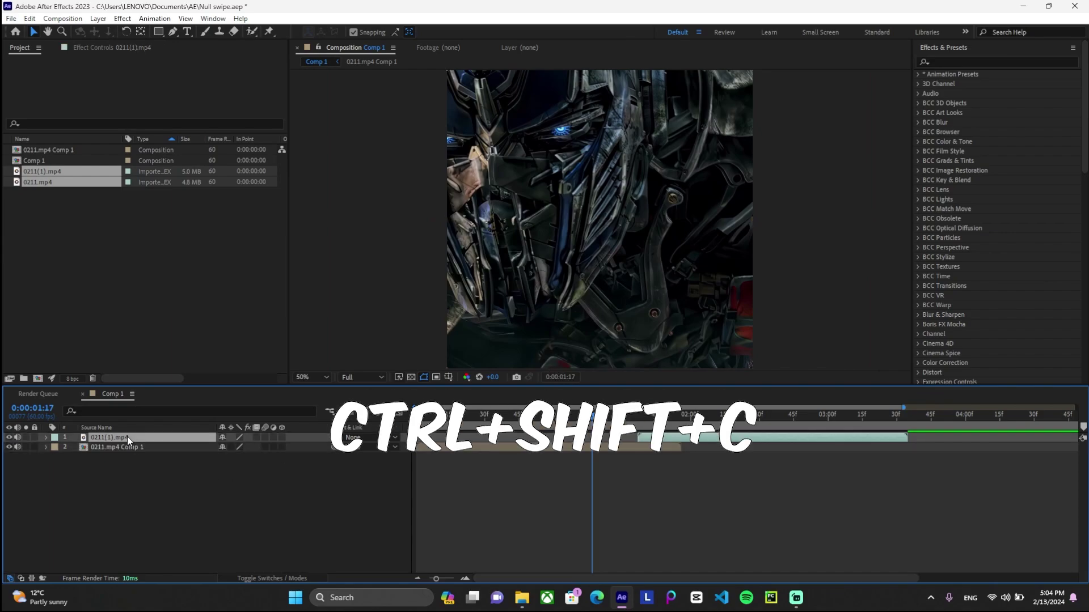
pyautogui.hotkey('ctrl', 'shift', 'c')
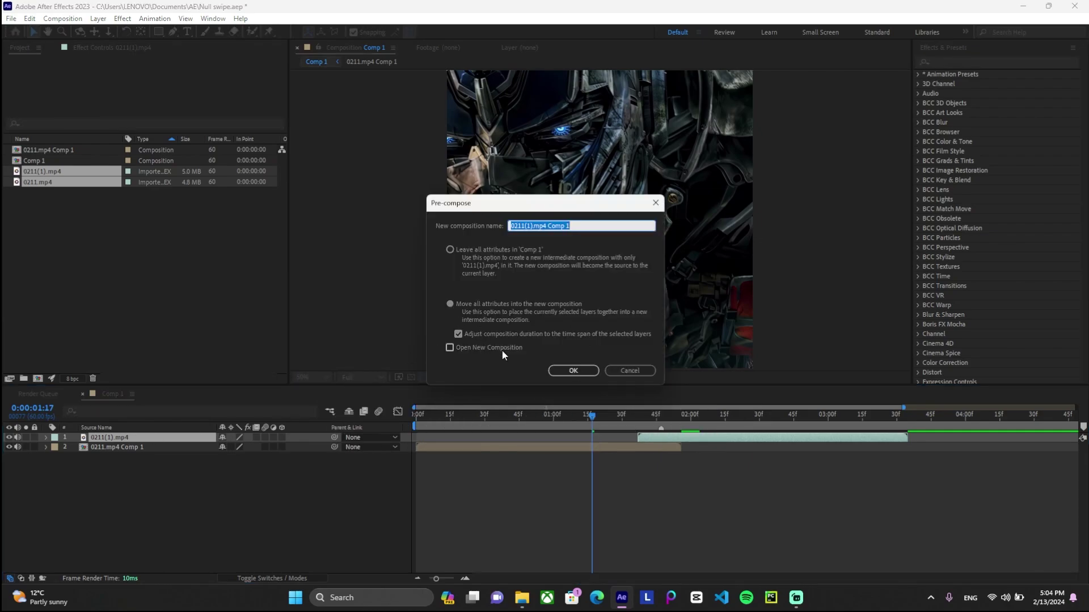
pyautogui.click(554, 372)
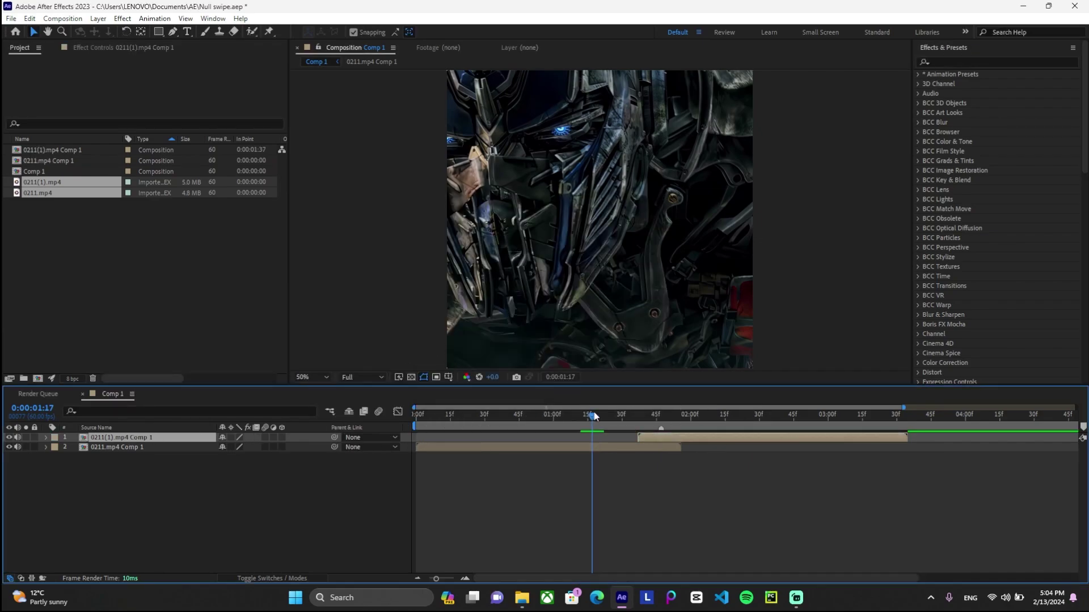
pyautogui.moveTo(594, 413); pyautogui.dragTo(747, 432)
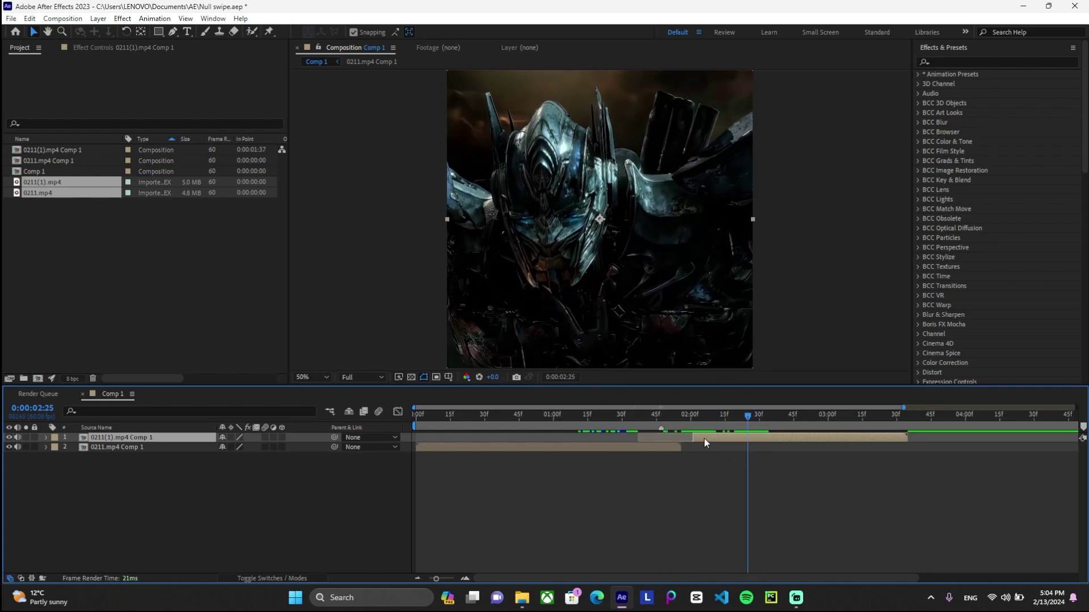
# Move 0211(1).mp4 Comp 1 earlier so it starts around 1:41.
pyautogui.moveTo(760, 434); pyautogui.dragTo(679, 439)
pyautogui.click(664, 418)
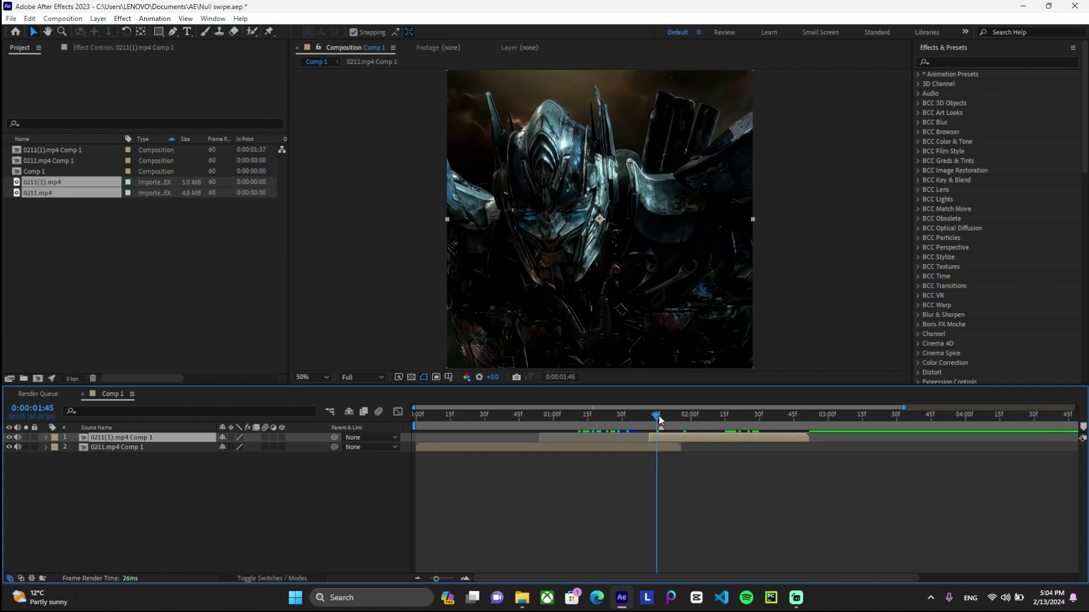
pyautogui.moveTo(656, 417); pyautogui.dragTo(664, 445)
# Trim 0211.mp4 Comp 1's start and end it at about 1:55 with Alt+].
pyautogui.moveTo(420, 448); pyautogui.dragTo(433, 448)
pyautogui.hotkey('alt', ']')
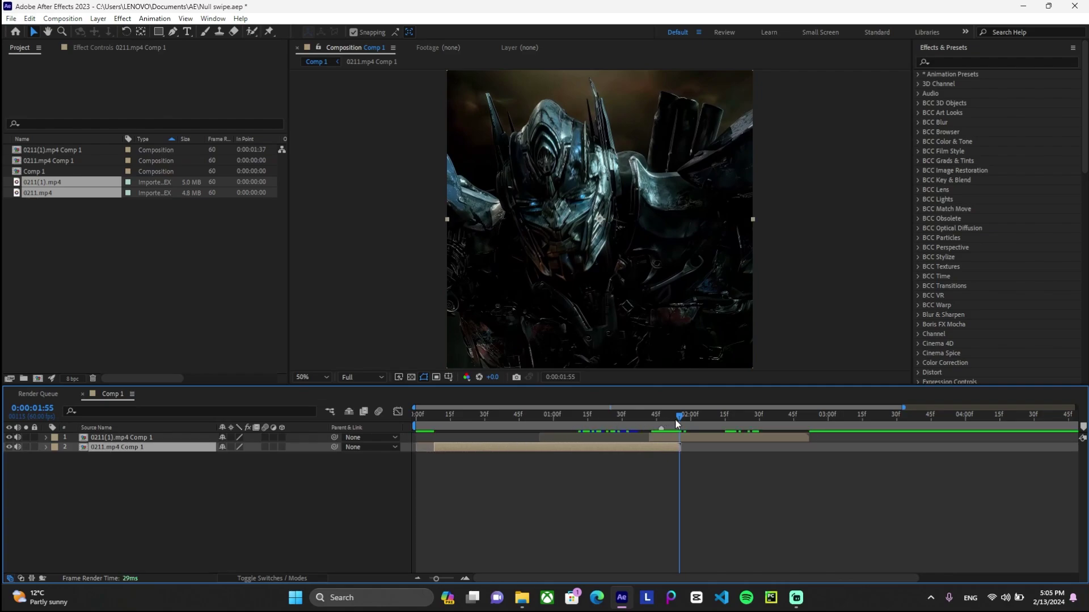
pyautogui.moveTo(678, 421); pyautogui.dragTo(649, 419)
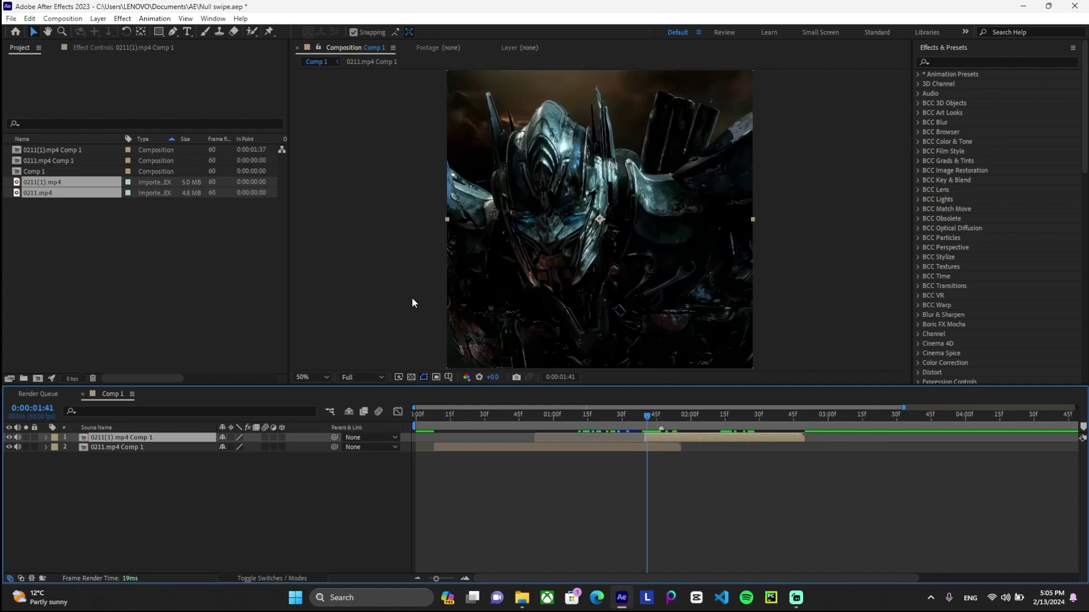
# Add a Null 1 null object to Comp 1.
pyautogui.rightClick(412, 303)
pyautogui.moveTo(448, 309)
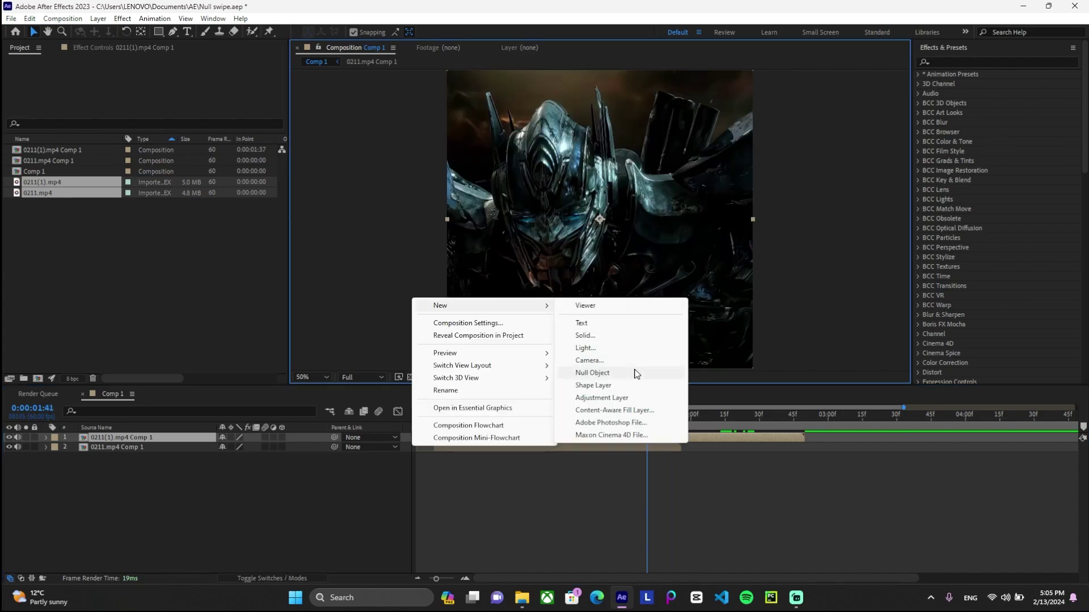
pyautogui.click(607, 374)
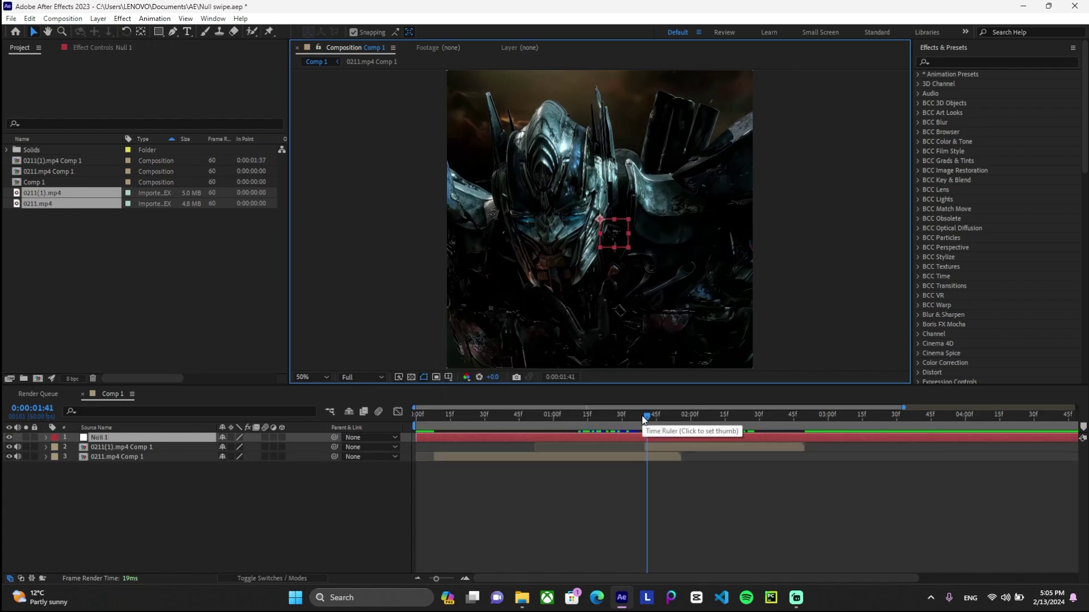
# Parent both precomp clip layers to Null 1 with the pick whip.
pyautogui.moveTo(644, 419); pyautogui.dragTo(597, 429)
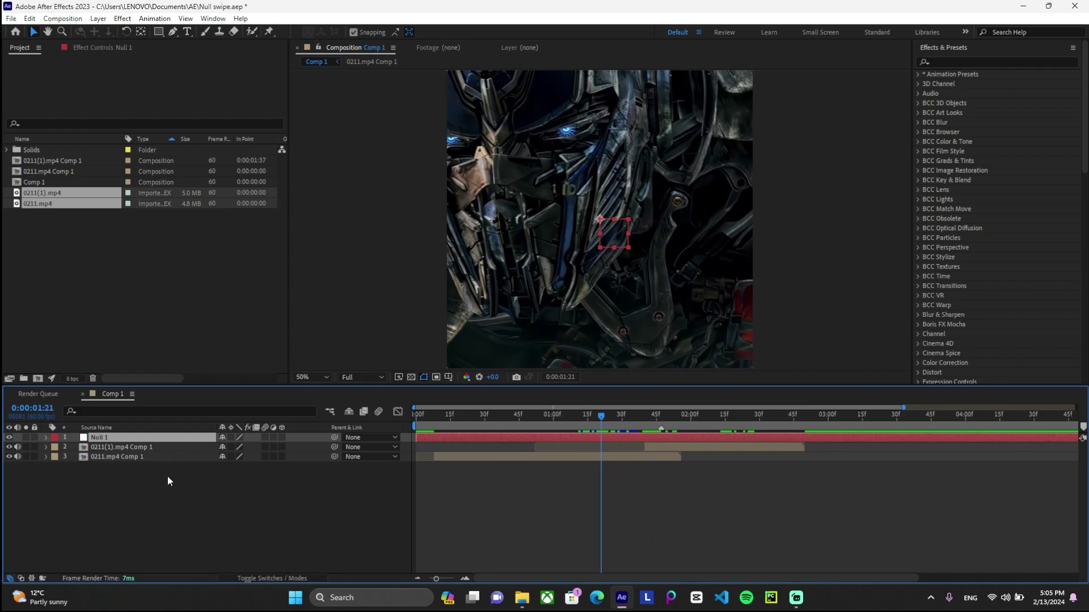
pyautogui.moveTo(147, 479); pyautogui.dragTo(118, 448)
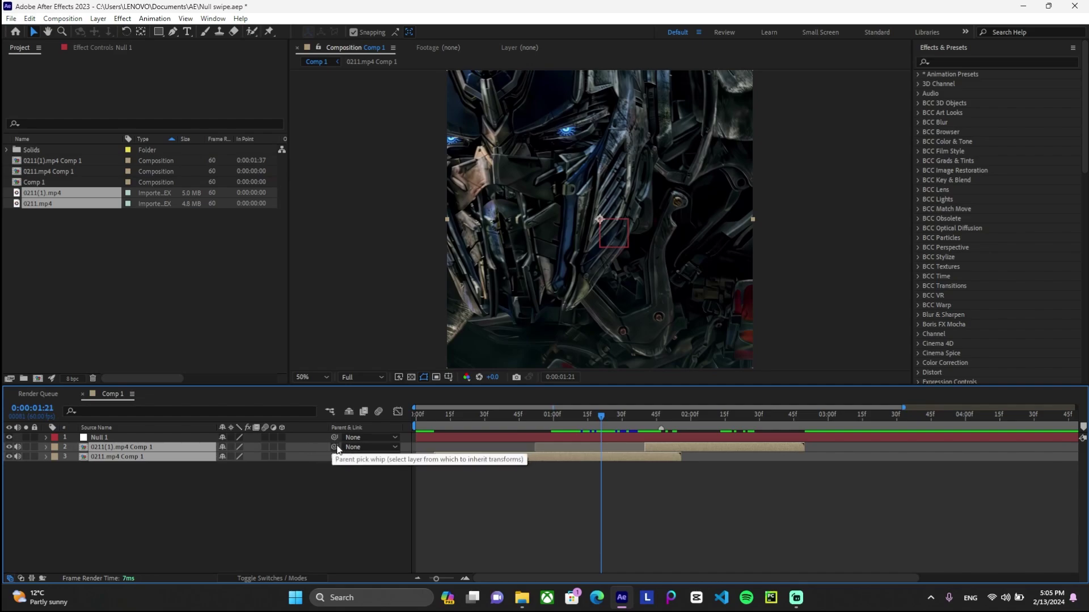
pyautogui.moveTo(335, 447); pyautogui.dragTo(145, 439)
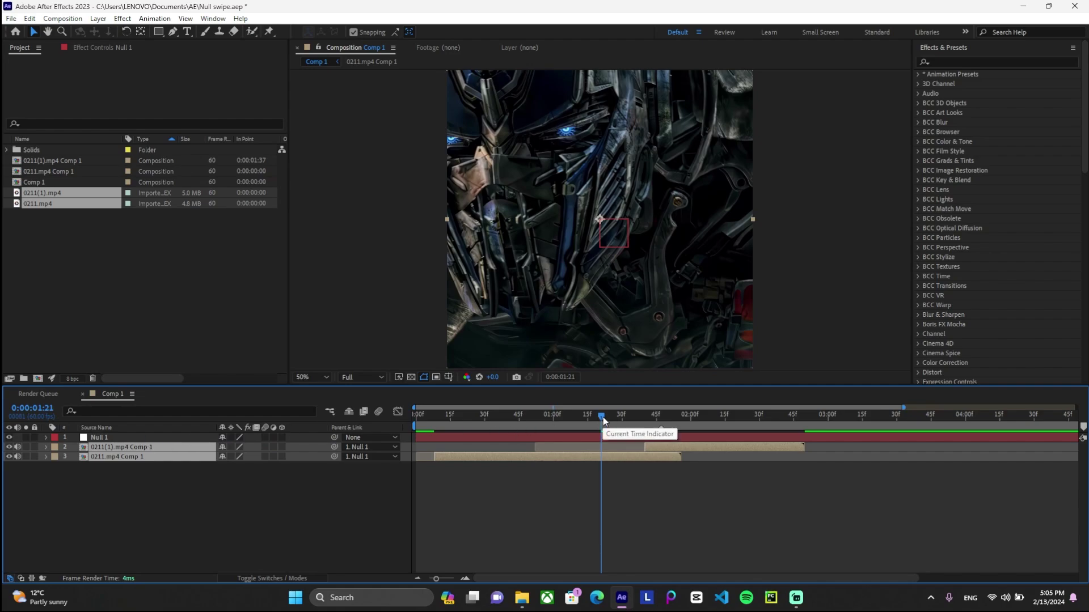
pyautogui.moveTo(604, 417); pyautogui.dragTo(685, 435)
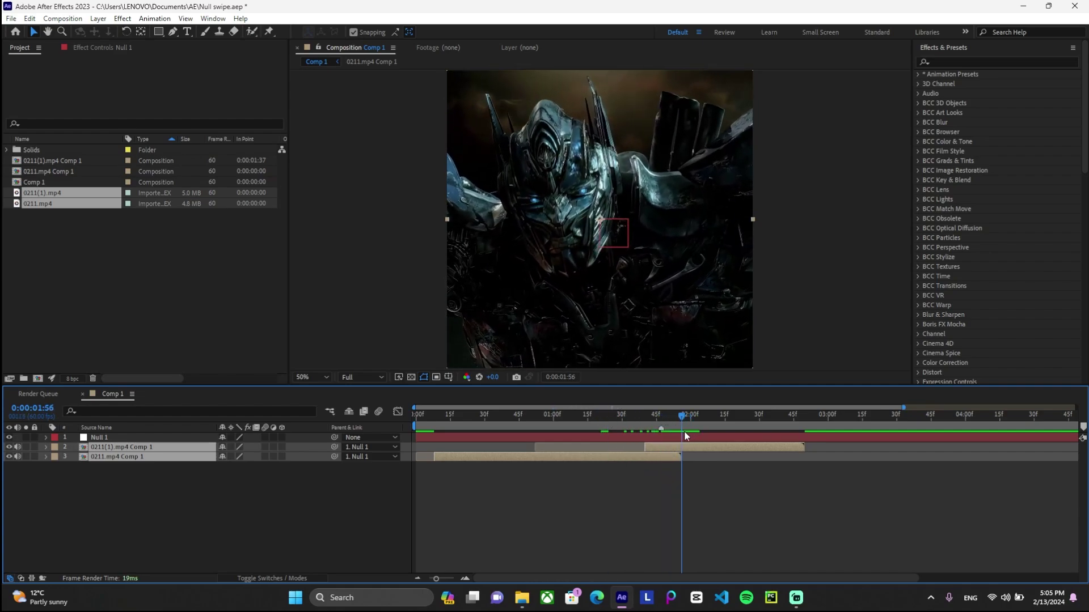
pyautogui.click(206, 487)
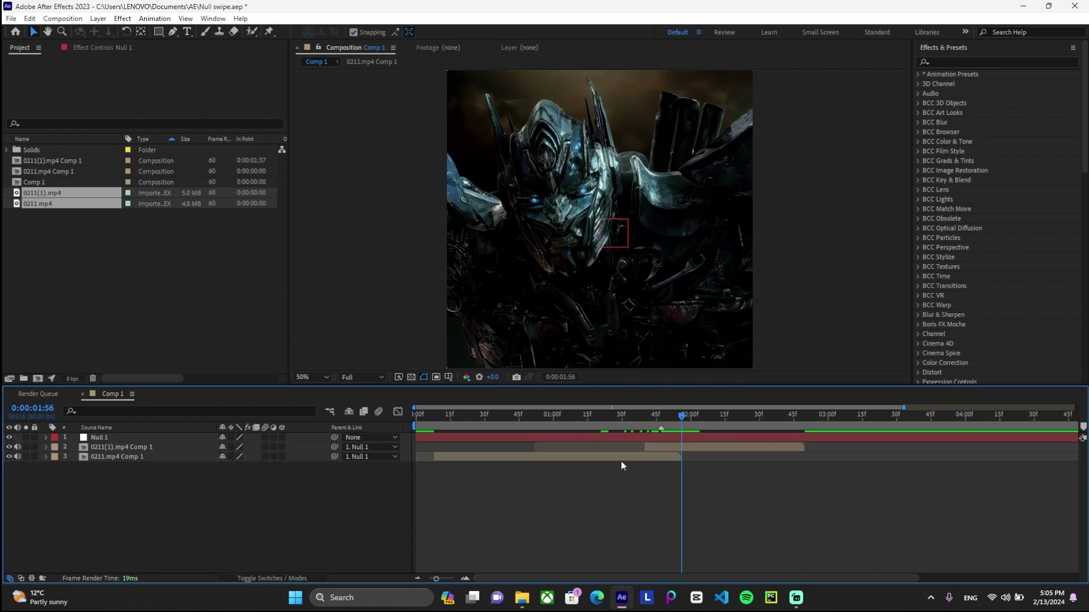
pyautogui.click(675, 448)
pyautogui.moveTo(682, 416)
pyautogui.mouseDown()
pyautogui.moveTo(649, 420)
pyautogui.moveTo(674, 423)
pyautogui.mouseUp()
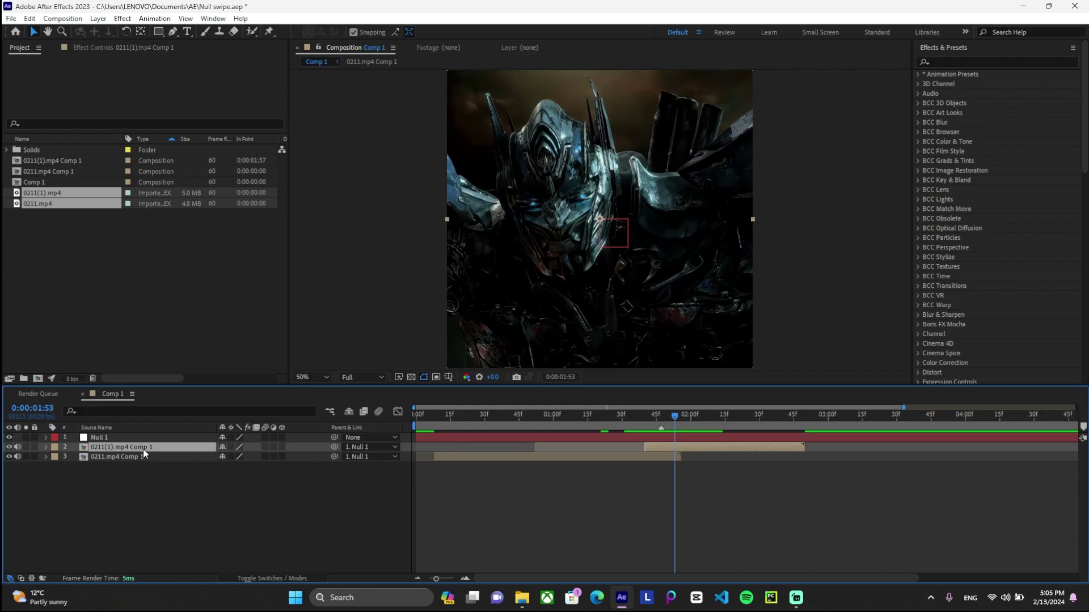
# Set 0211(1).mp4 Comp 1's Position to 1080, 0, placing it beside the other clip.
pyautogui.press('p')
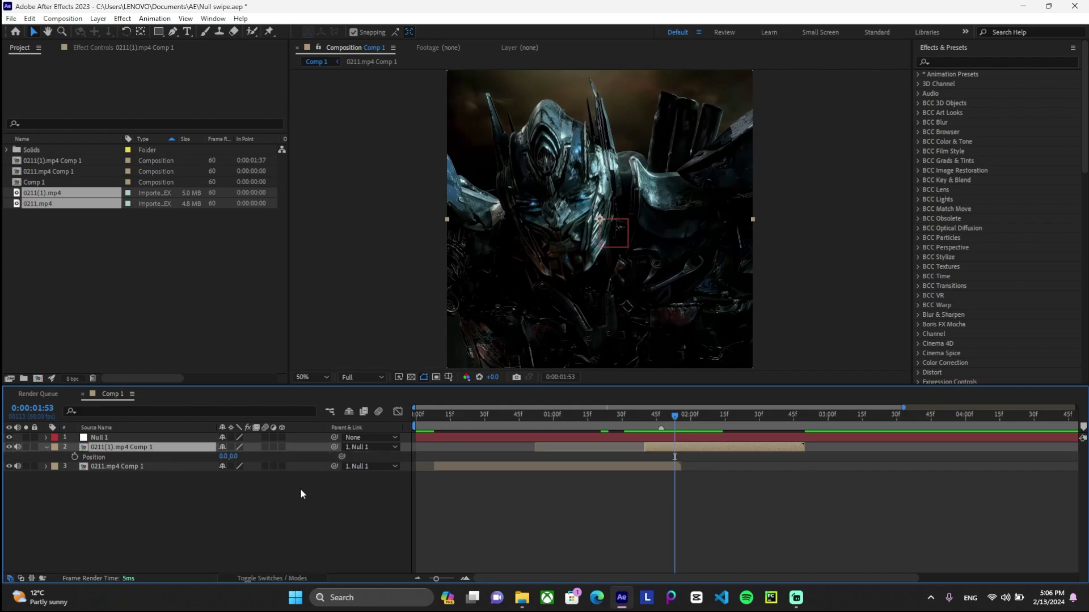
pyautogui.click(234, 456)
pyautogui.write('130')
pyautogui.press('Return')
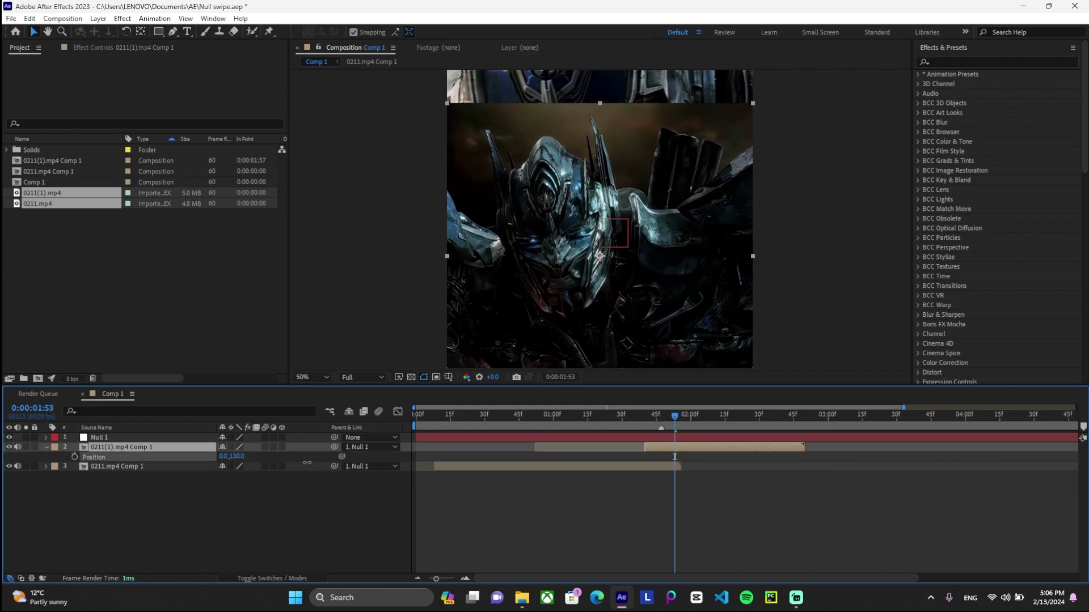
pyautogui.hotkey('ctrl', 'z')
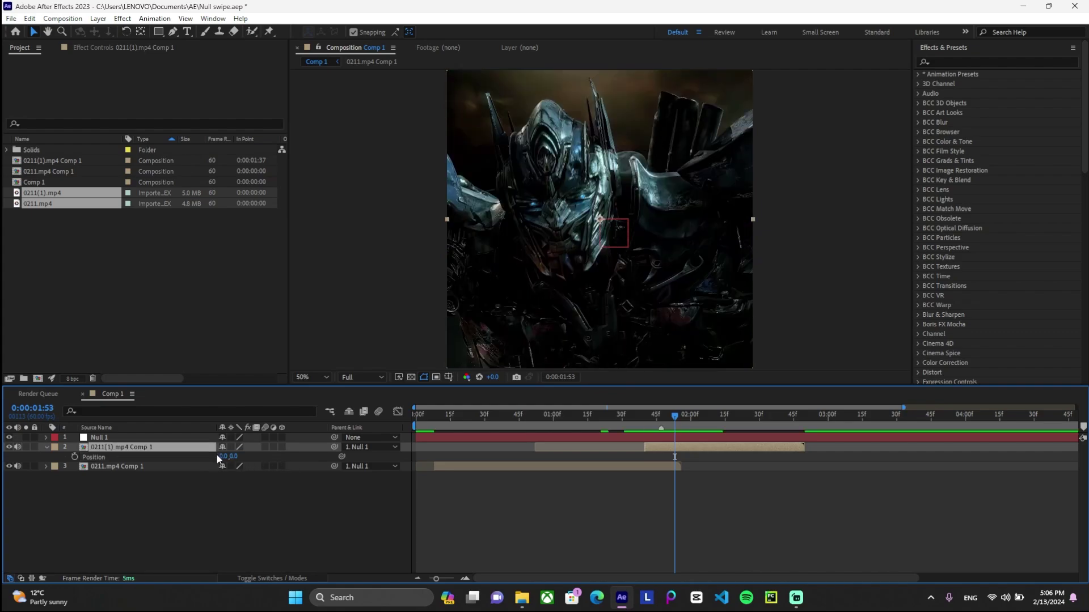
pyautogui.moveTo(218, 456); pyautogui.dragTo(831, 454)
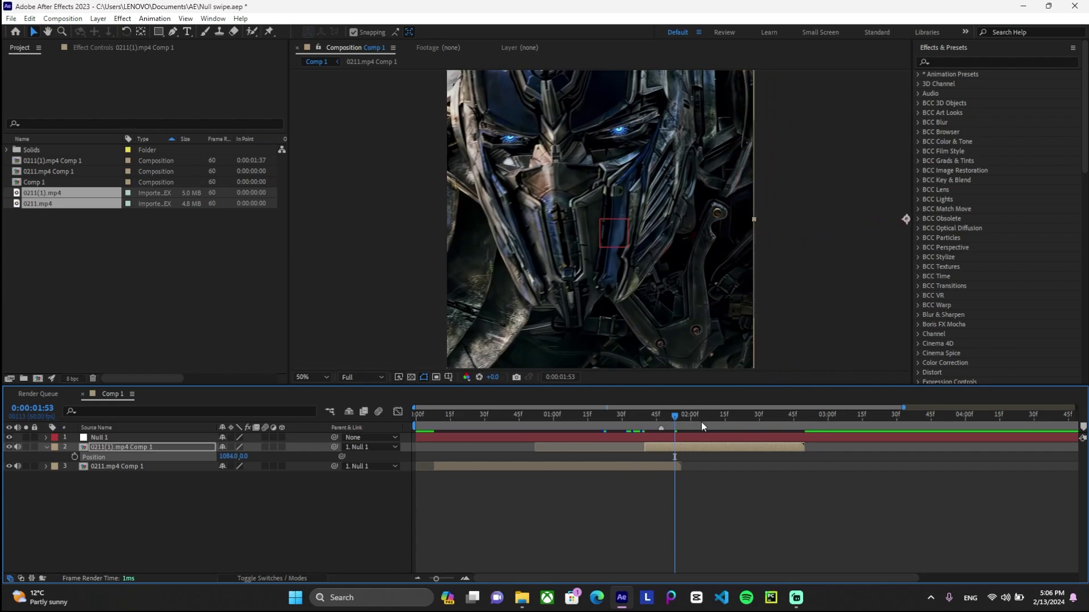
# At 1:40, select Null 1 and reveal its Position property.
pyautogui.moveTo(703, 426); pyautogui.dragTo(653, 429)
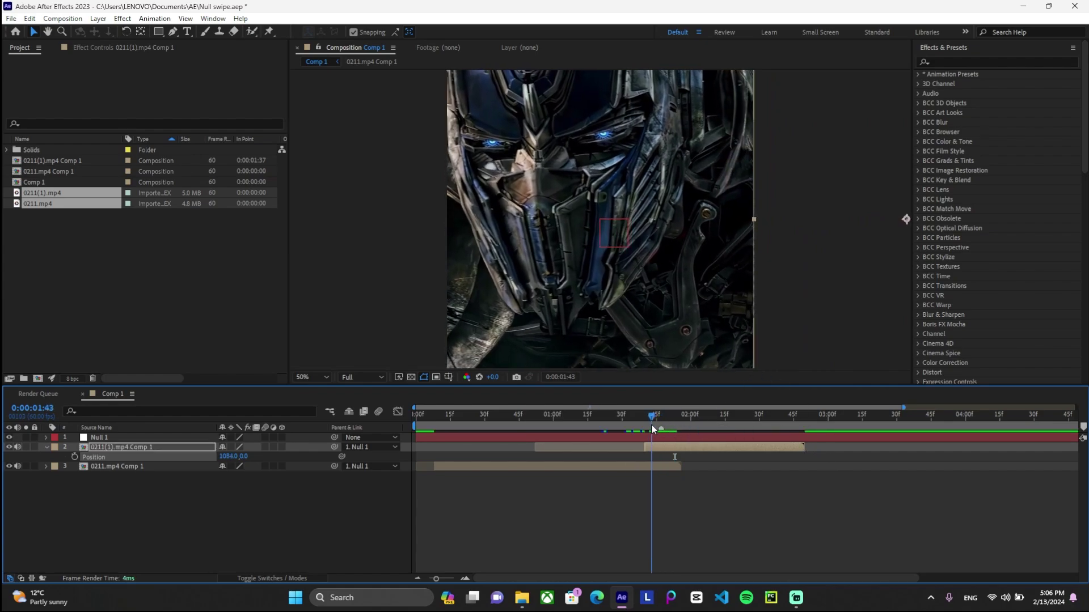
pyautogui.press('pageup')
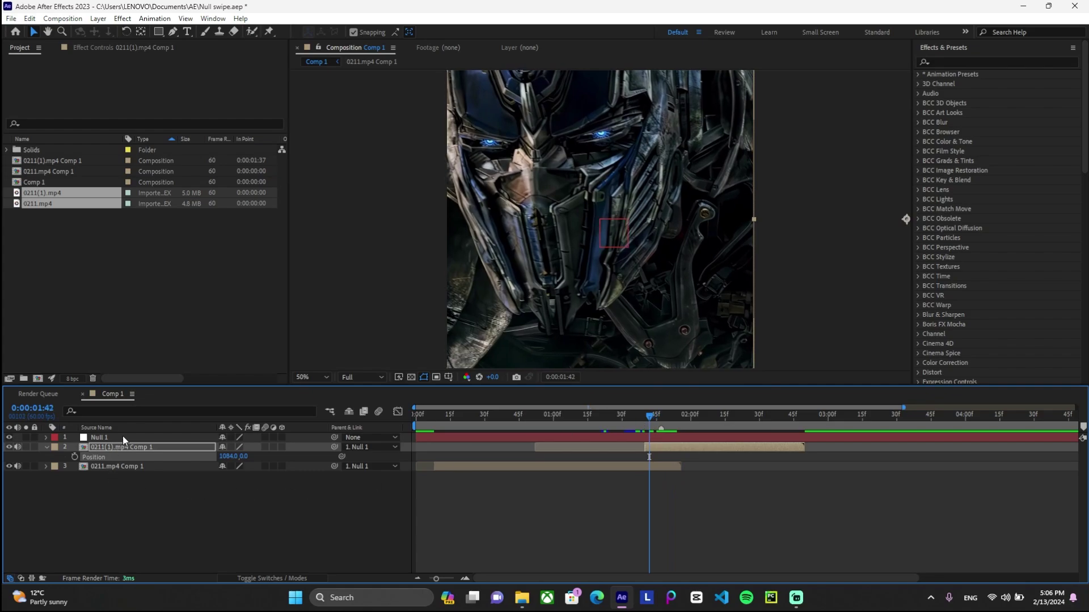
pyautogui.click(122, 437)
pyautogui.moveTo(649, 416); pyautogui.dragTo(646, 415)
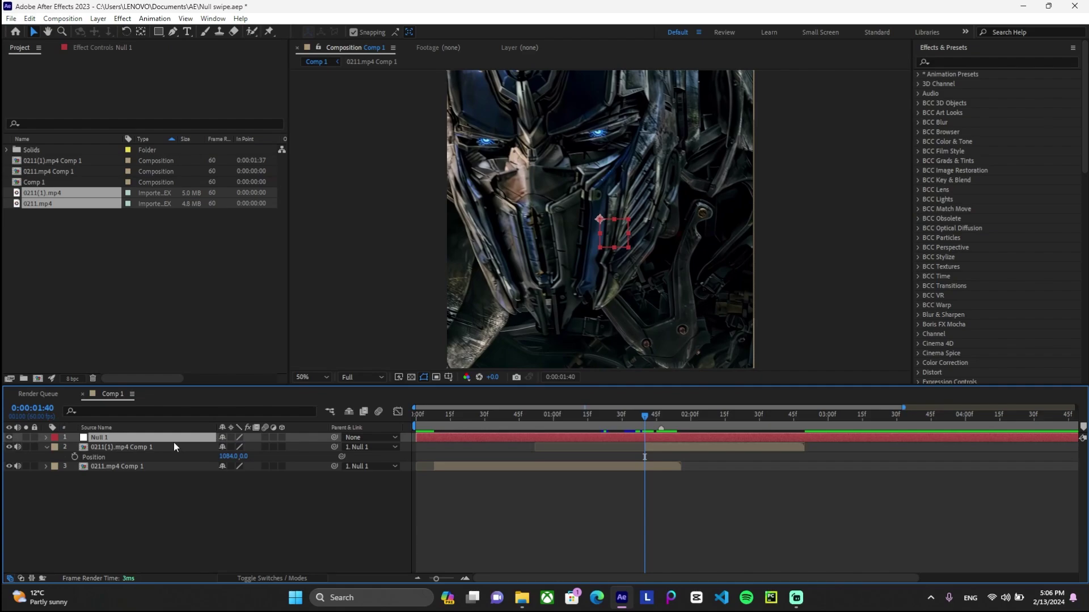
pyautogui.press('p')
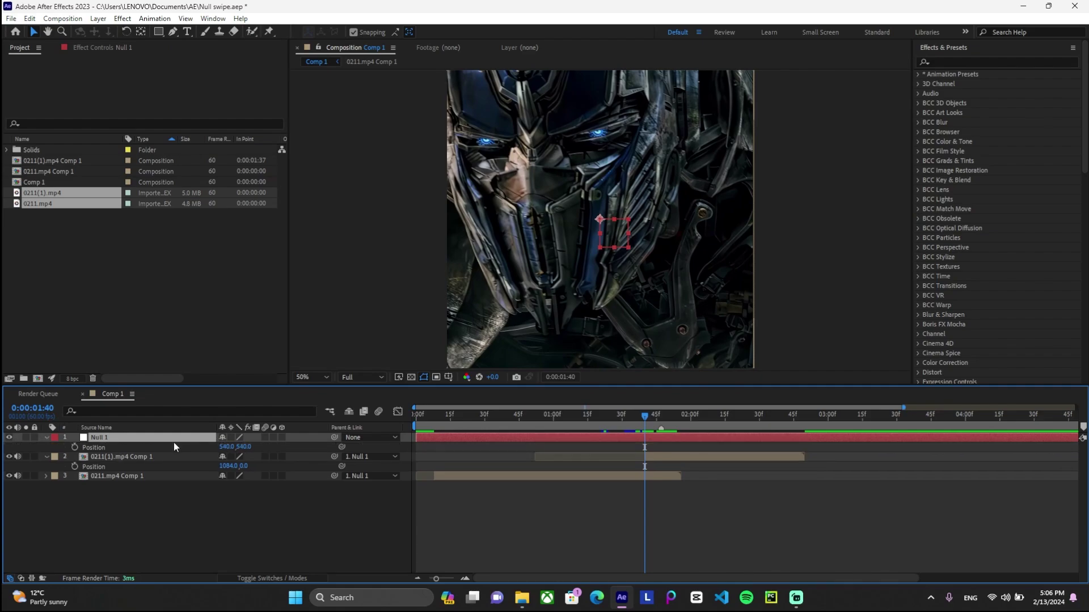
# Keyframe Null 1's Position from 540, 540 at 1:40 to -544, 540 at 1:55.
pyautogui.click(75, 447)
pyautogui.click(466, 579)
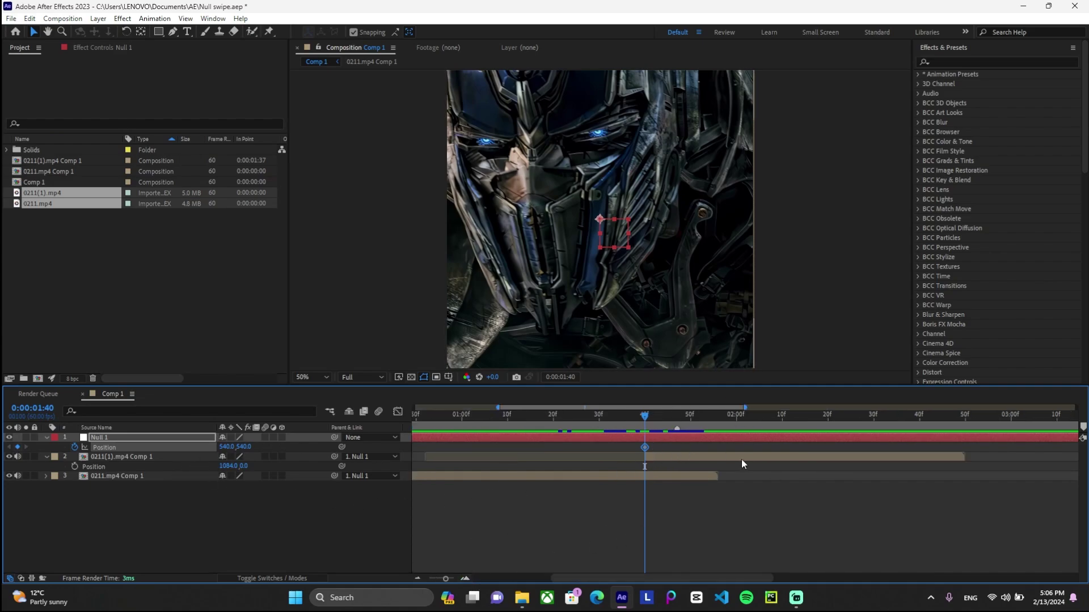
pyautogui.moveTo(644, 415); pyautogui.dragTo(712, 420)
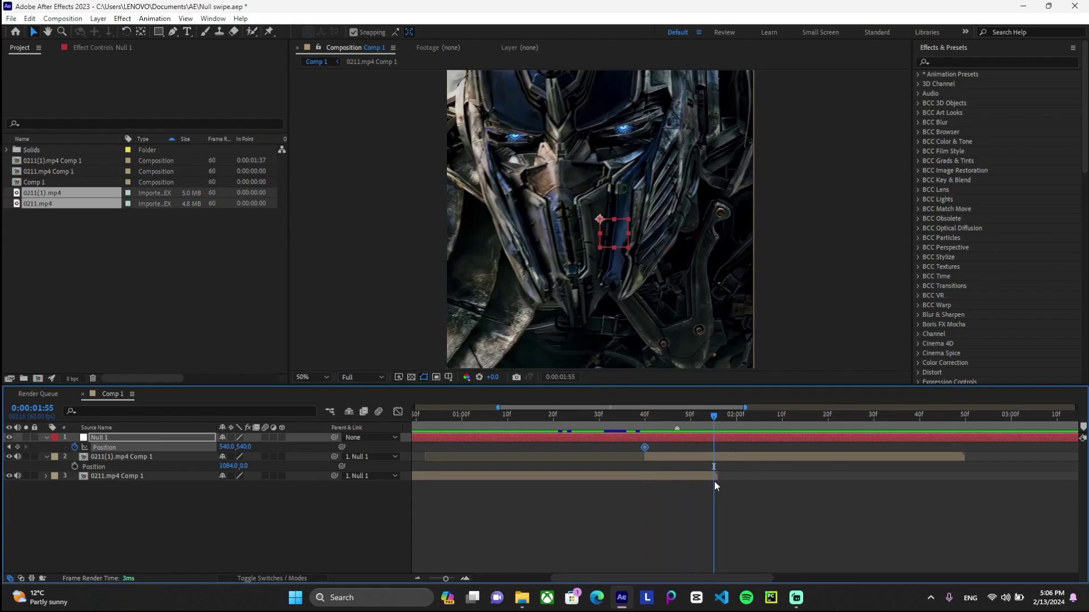
pyautogui.click(465, 578)
pyautogui.click(465, 576)
pyautogui.moveTo(718, 420)
pyautogui.mouseDown()
pyautogui.moveTo(730, 417)
pyautogui.moveTo(721, 418)
pyautogui.mouseUp()
pyautogui.click(417, 579)
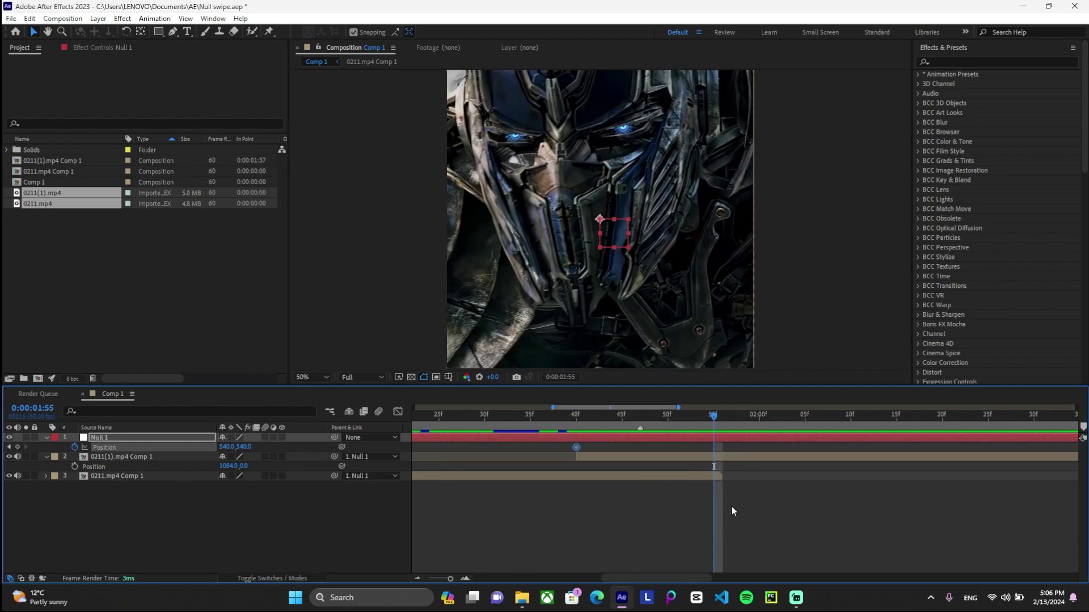
pyautogui.moveTo(231, 447); pyautogui.dragTo(95, 454)
pyautogui.moveTo(227, 447); pyautogui.dragTo(214, 447)
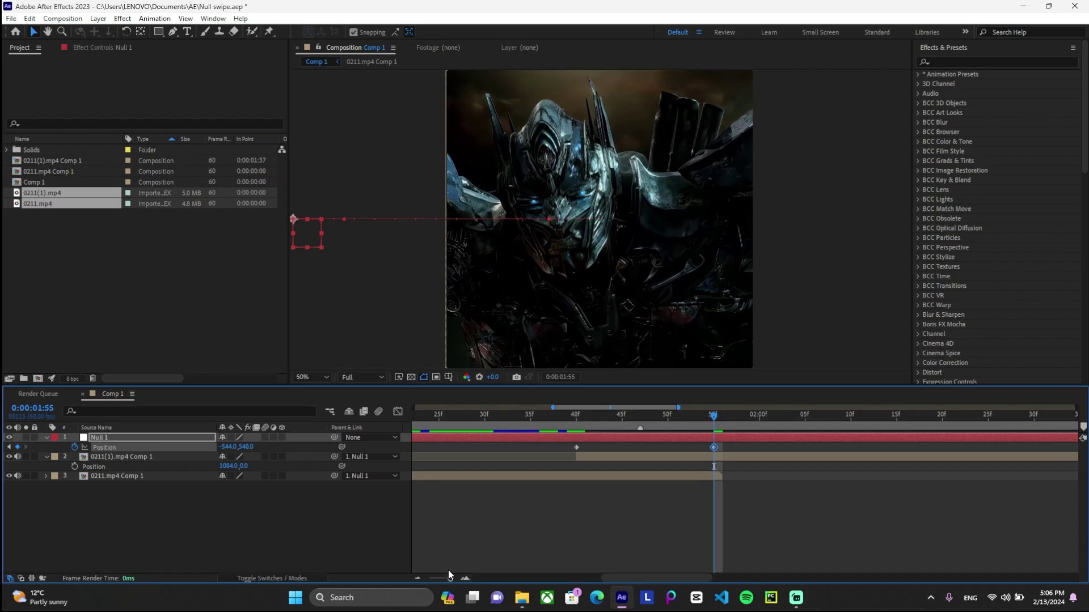
# Preview the slide and mute the audio of layers 2 and 3.
pyautogui.moveTo(454, 583); pyautogui.dragTo(445, 583)
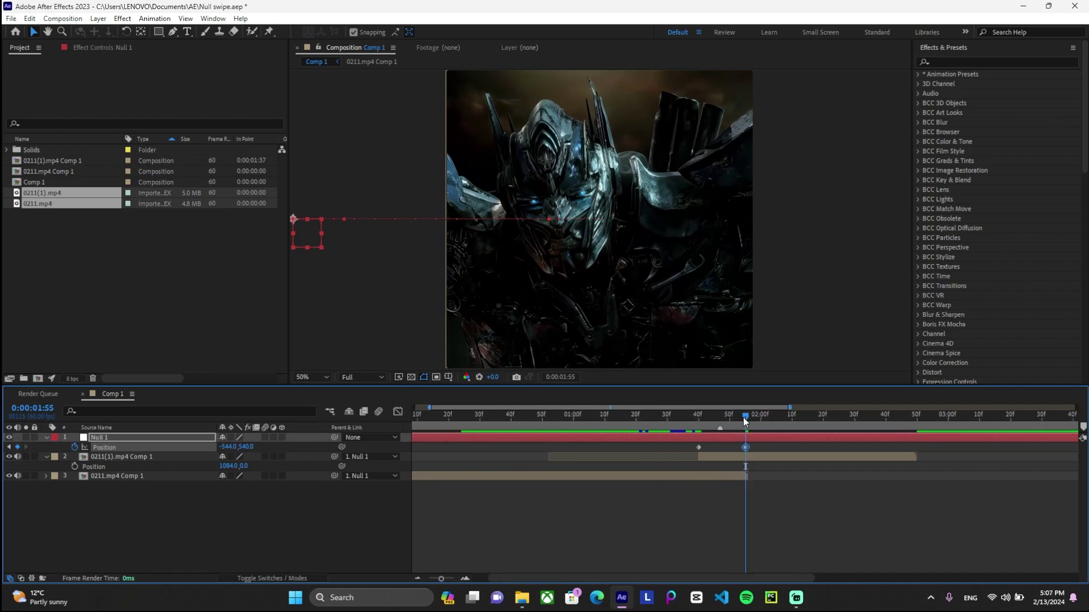
pyautogui.moveTo(743, 417); pyautogui.dragTo(628, 458)
pyautogui.press('space')
pyautogui.press('space')
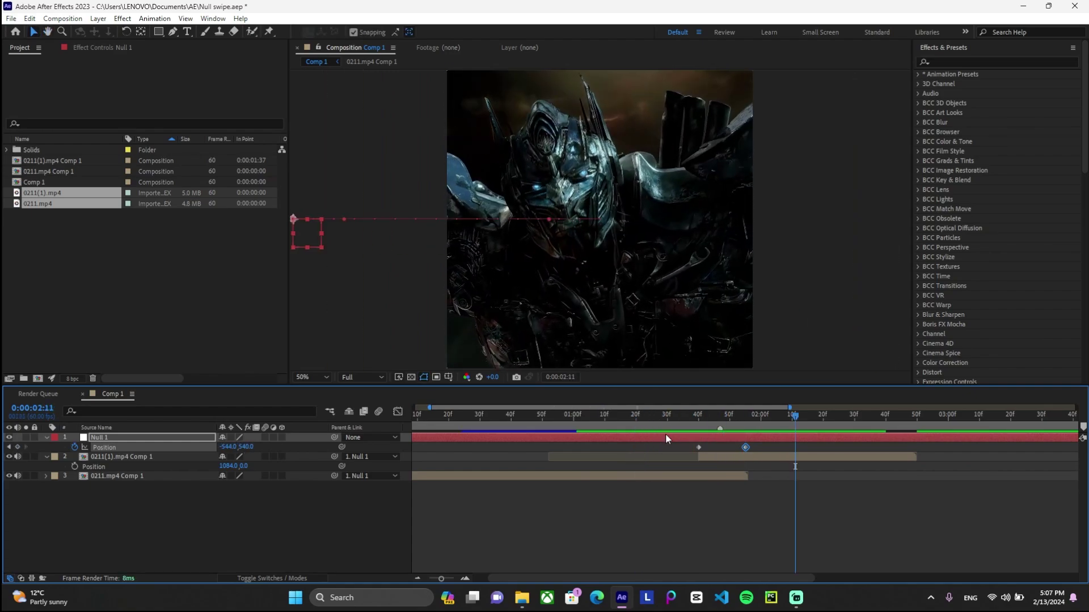
pyautogui.click(17, 457)
pyautogui.click(17, 476)
# Apply Keyframe Assistant > Easy Ease to Null 1's two Position keyframes.
pyautogui.moveTo(791, 414); pyautogui.dragTo(710, 445)
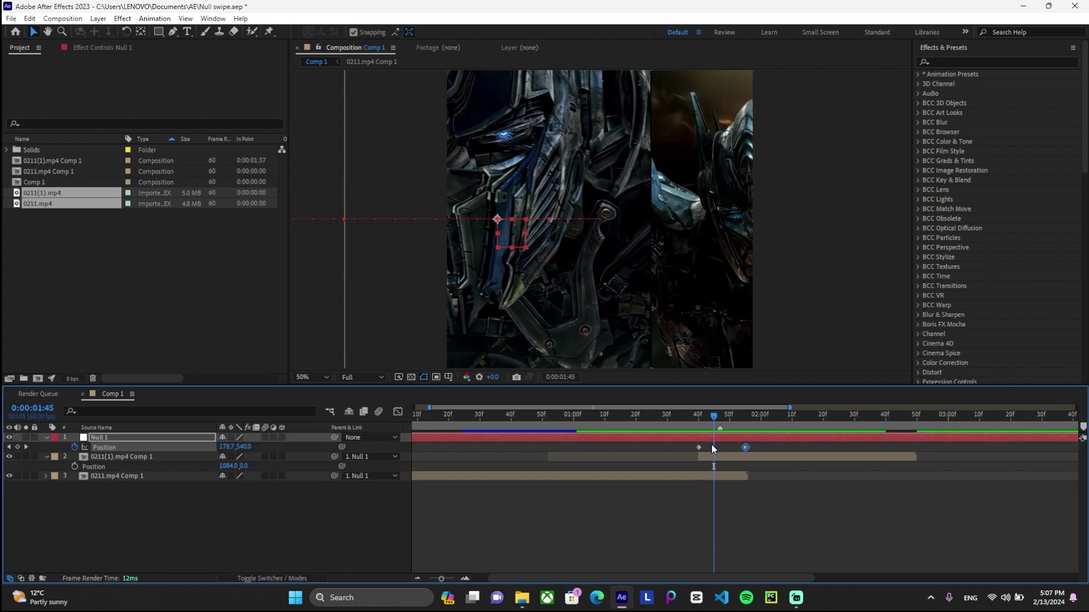
pyautogui.click(157, 450)
pyautogui.rightClick(699, 448)
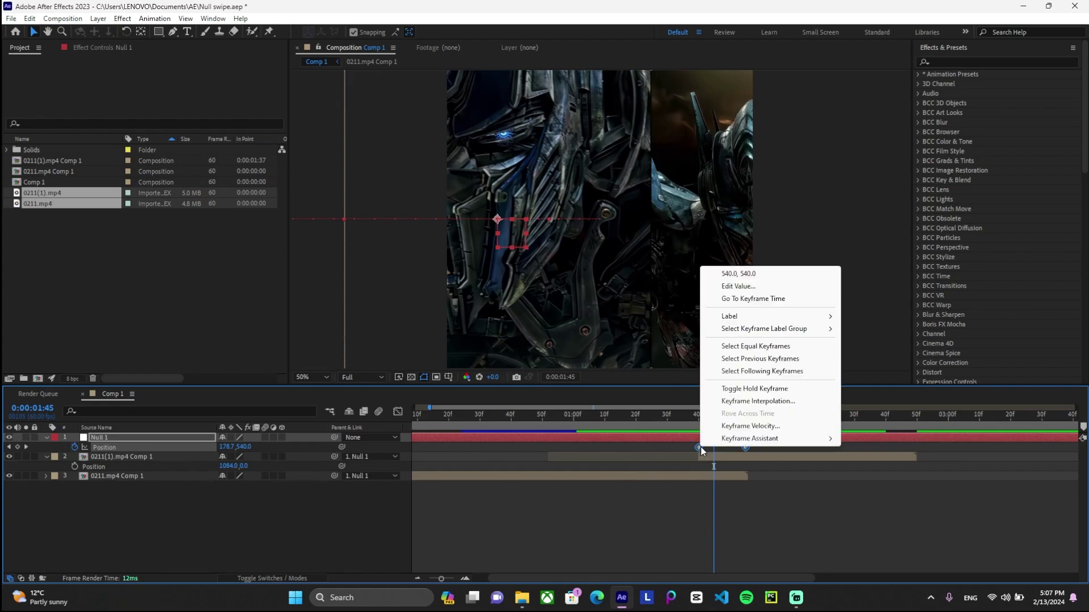
pyautogui.moveTo(736, 440)
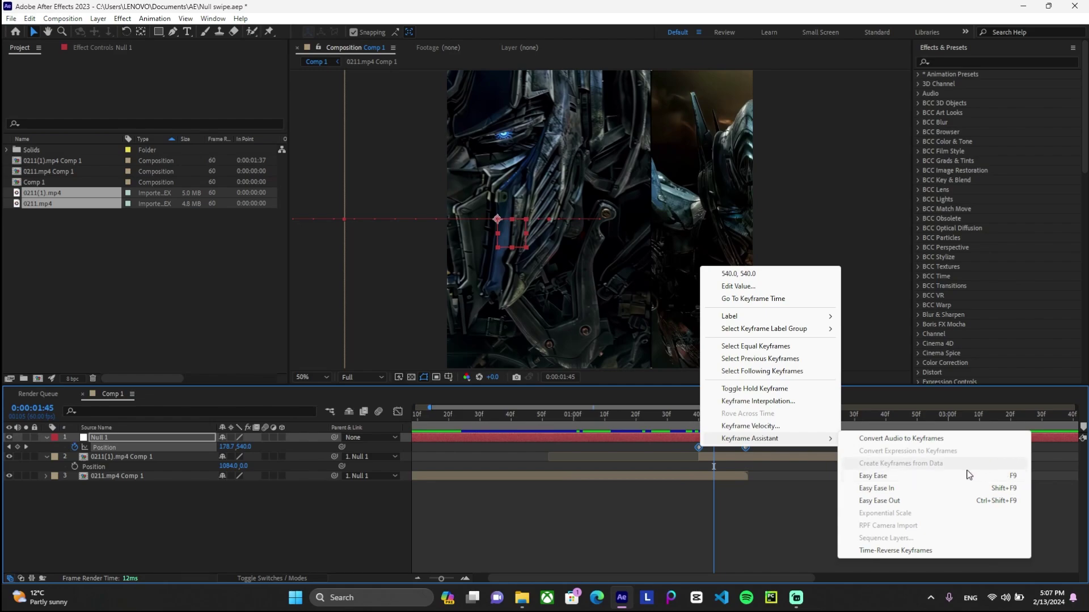
pyautogui.click(884, 478)
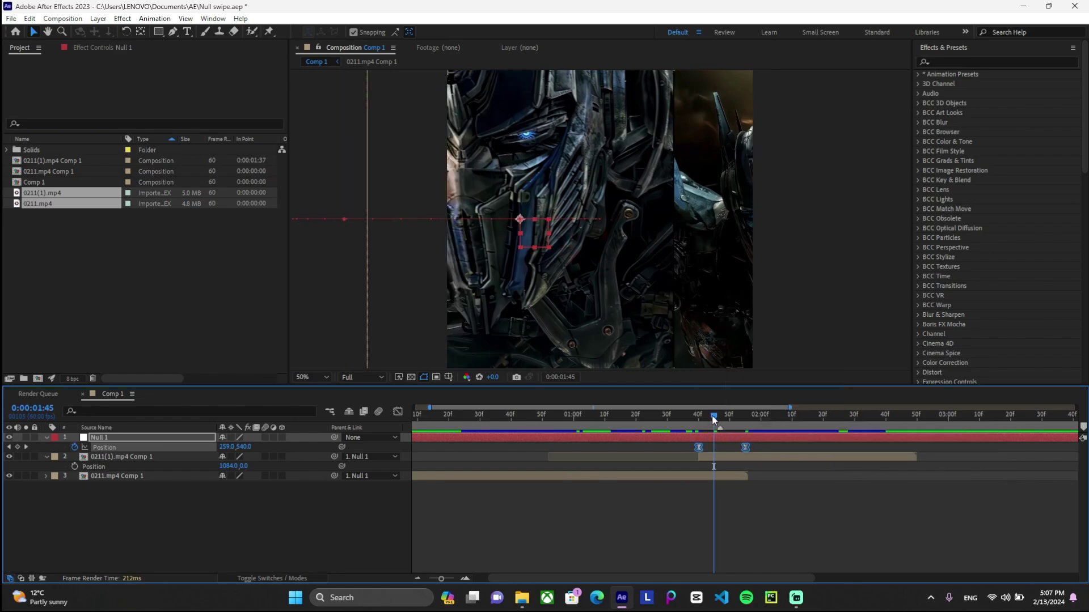
pyautogui.moveTo(713, 417)
pyautogui.mouseDown()
pyautogui.moveTo(699, 416)
pyautogui.moveTo(713, 416)
pyautogui.mouseUp()
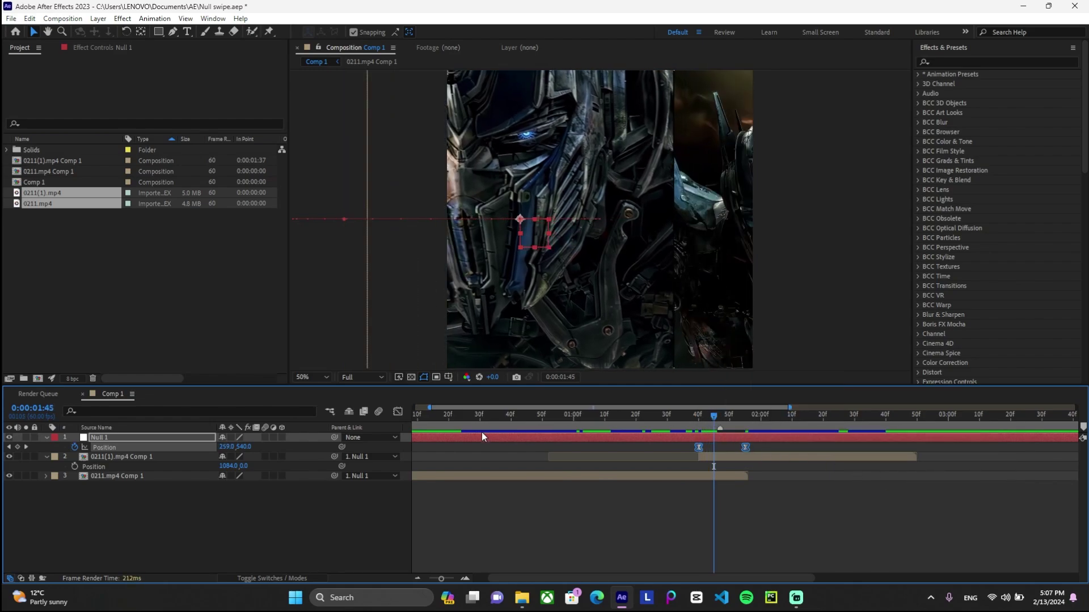
# Show Null 1's Position as a Speed Graph in the Graph Editor, fitted to view.
pyautogui.click(399, 412)
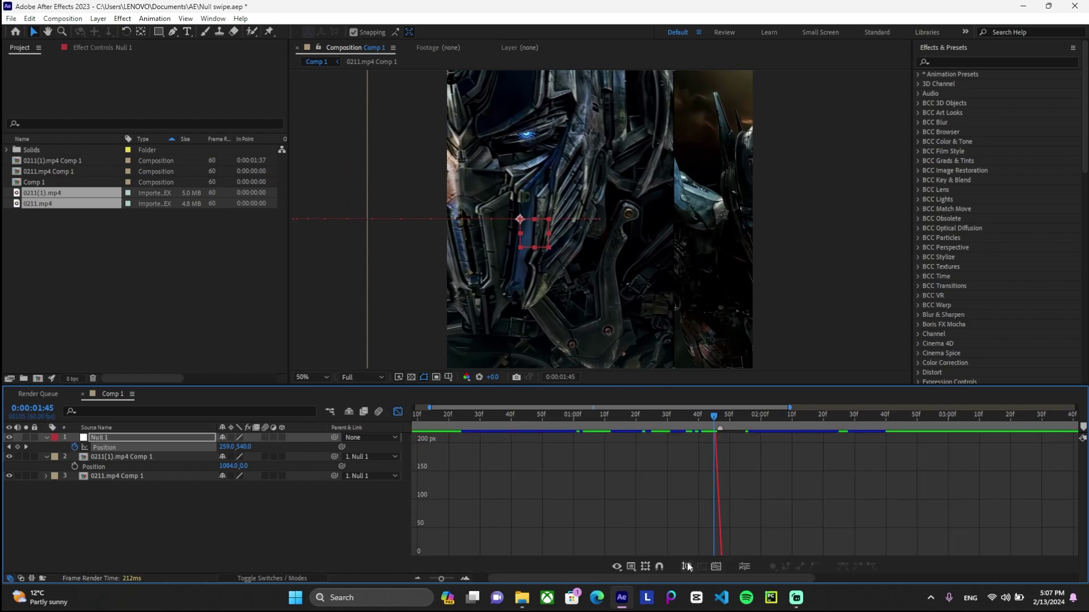
pyautogui.click(716, 566)
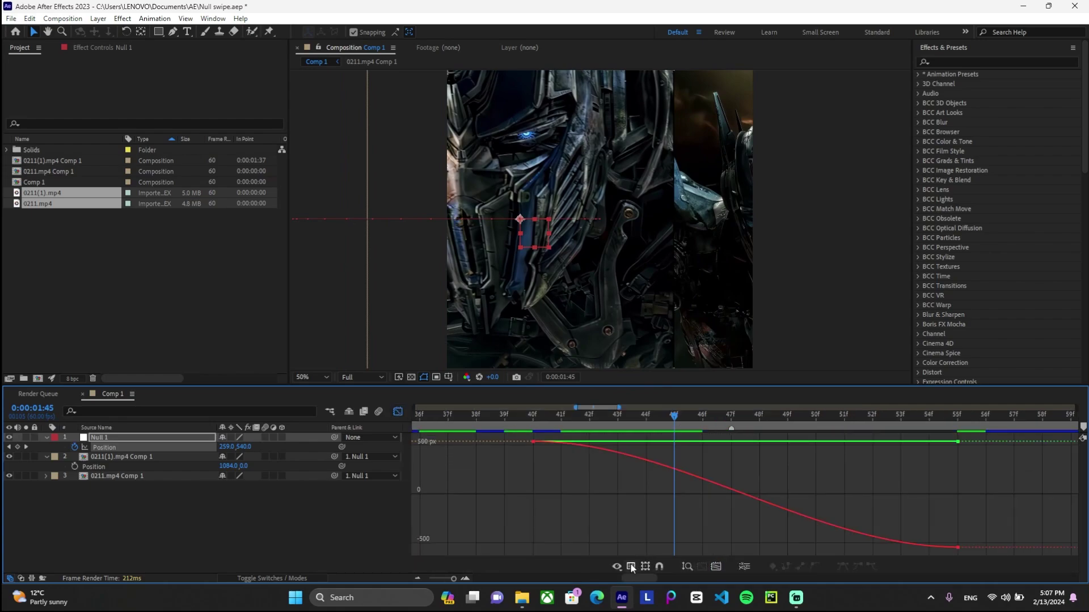
pyautogui.click(631, 567)
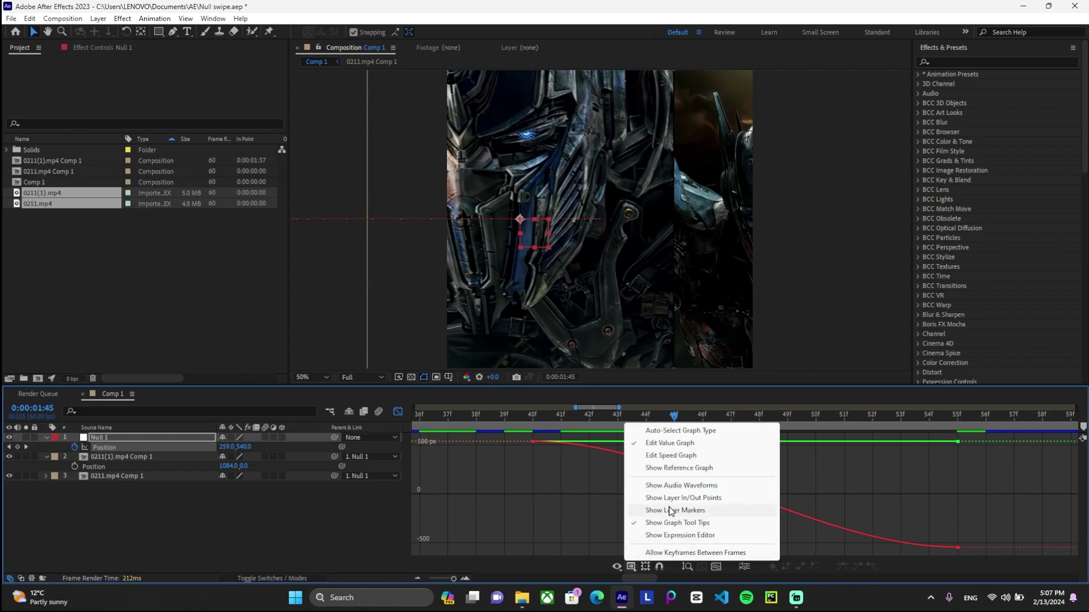
pyautogui.click(665, 457)
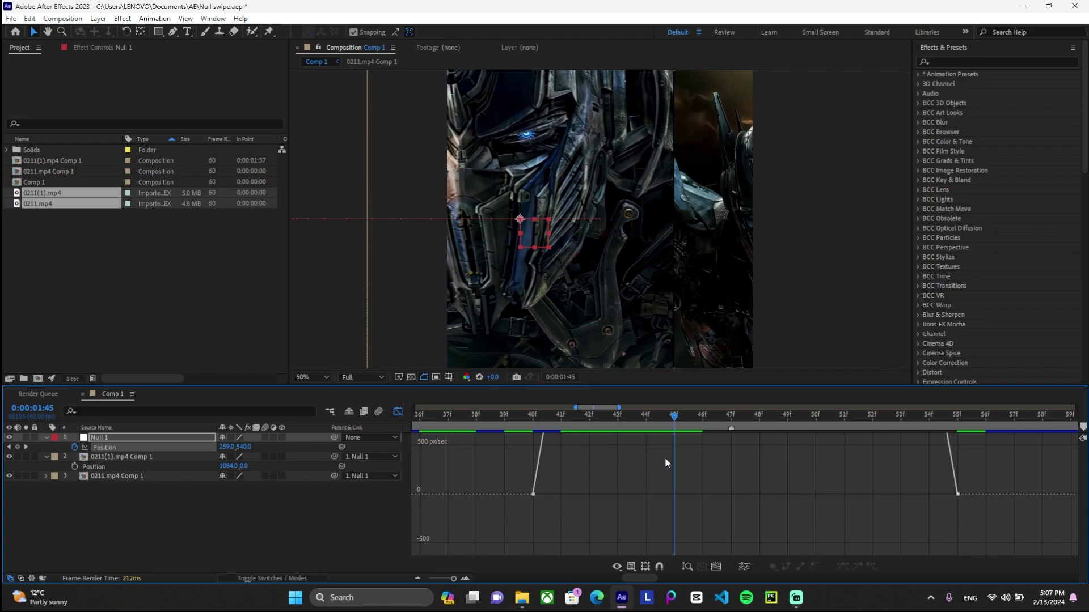
pyautogui.click(716, 567)
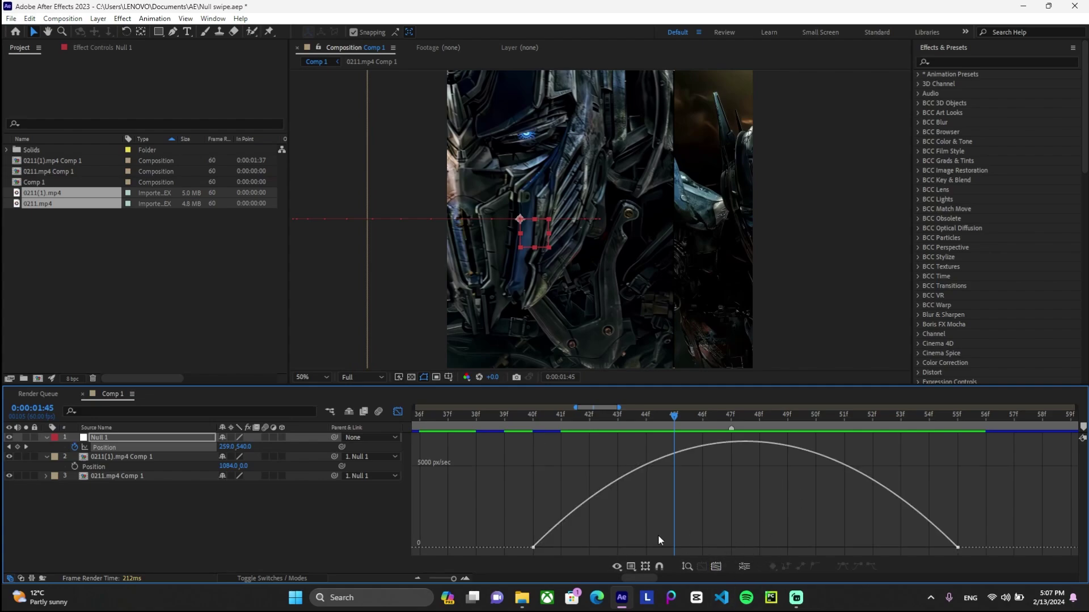
# Lengthen both keyframes' ease influence handles (about 82%) for a sharp mid-slide speed peak.
pyautogui.click(564, 547)
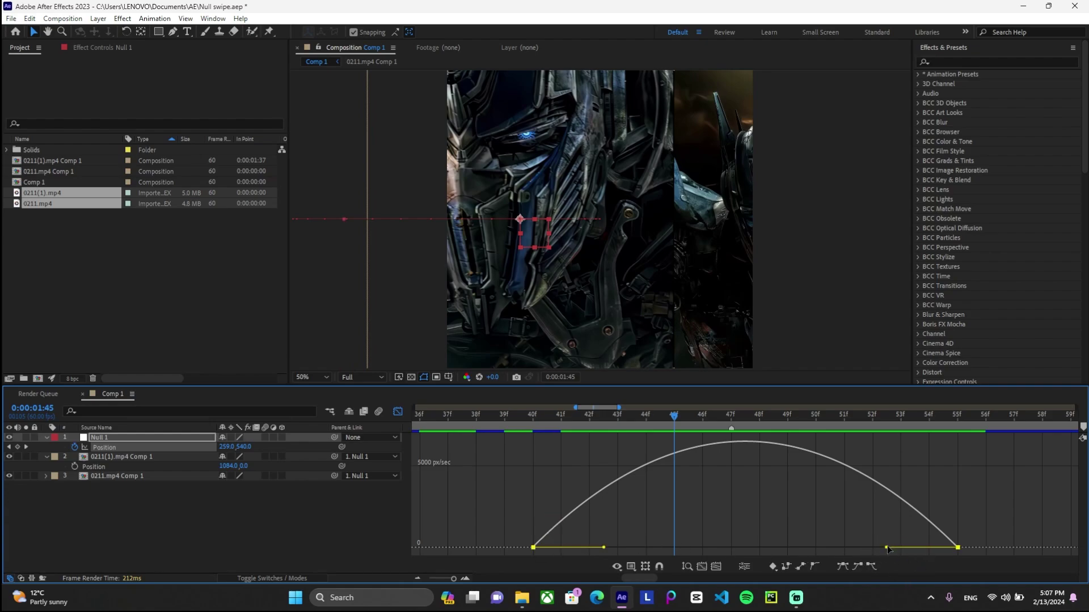
pyautogui.moveTo(887, 547); pyautogui.dragTo(773, 551)
pyautogui.scroll(3, 680, 538)
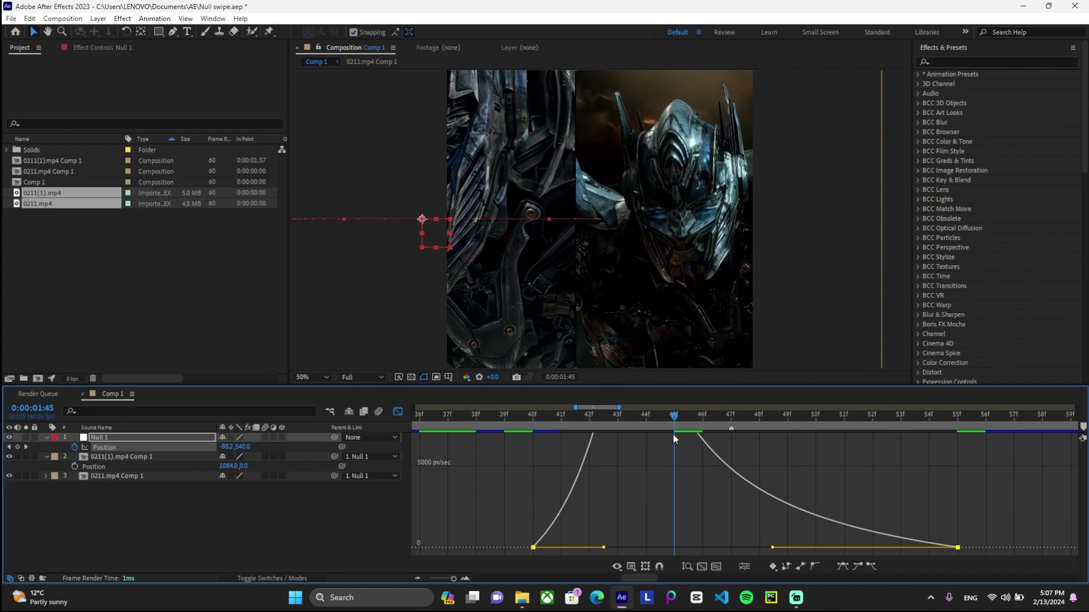
pyautogui.moveTo(671, 431); pyautogui.dragTo(726, 431)
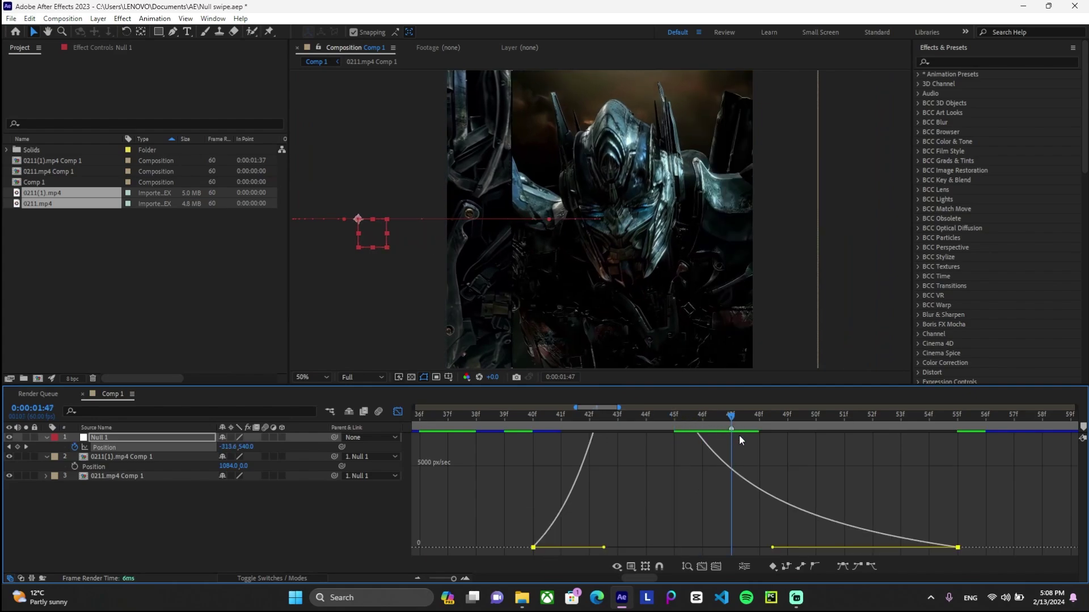
pyautogui.moveTo(773, 548); pyautogui.dragTo(830, 554)
pyautogui.moveTo(603, 549); pyautogui.dragTo(661, 549)
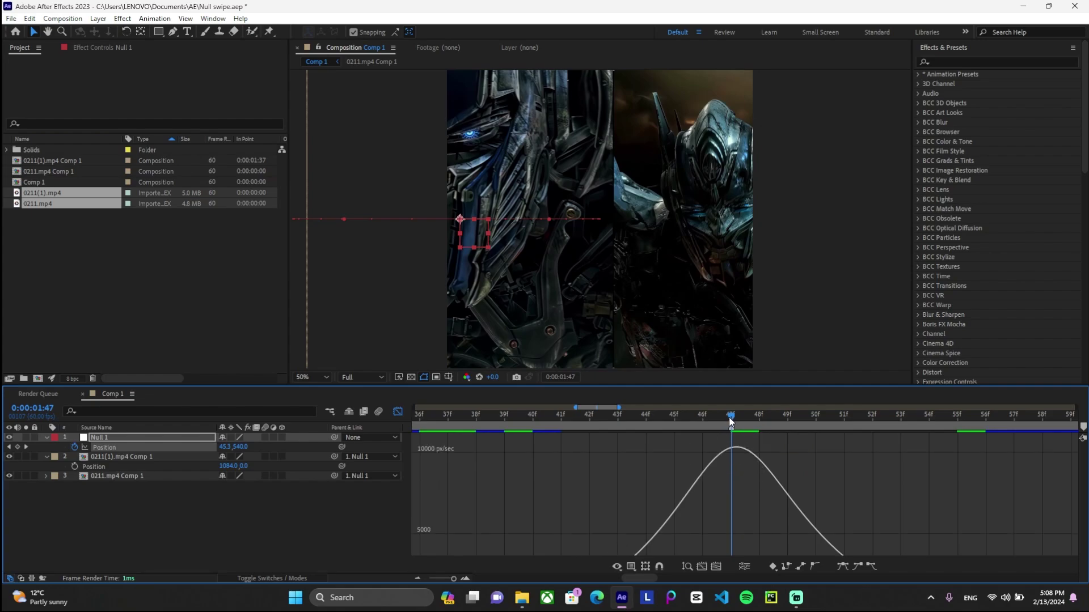
pyautogui.moveTo(733, 414); pyautogui.dragTo(758, 484)
pyautogui.scroll(-3, 749, 482)
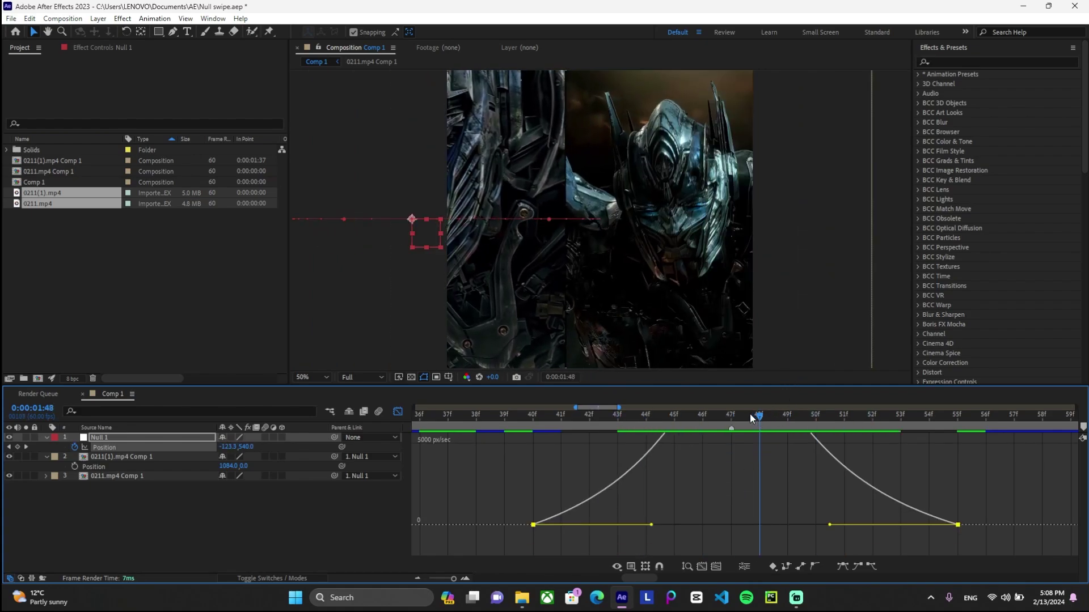
pyautogui.moveTo(742, 414); pyautogui.dragTo(824, 463)
# Zoom the timeline out and preview the swipe from about frame 28.
pyautogui.click(397, 412)
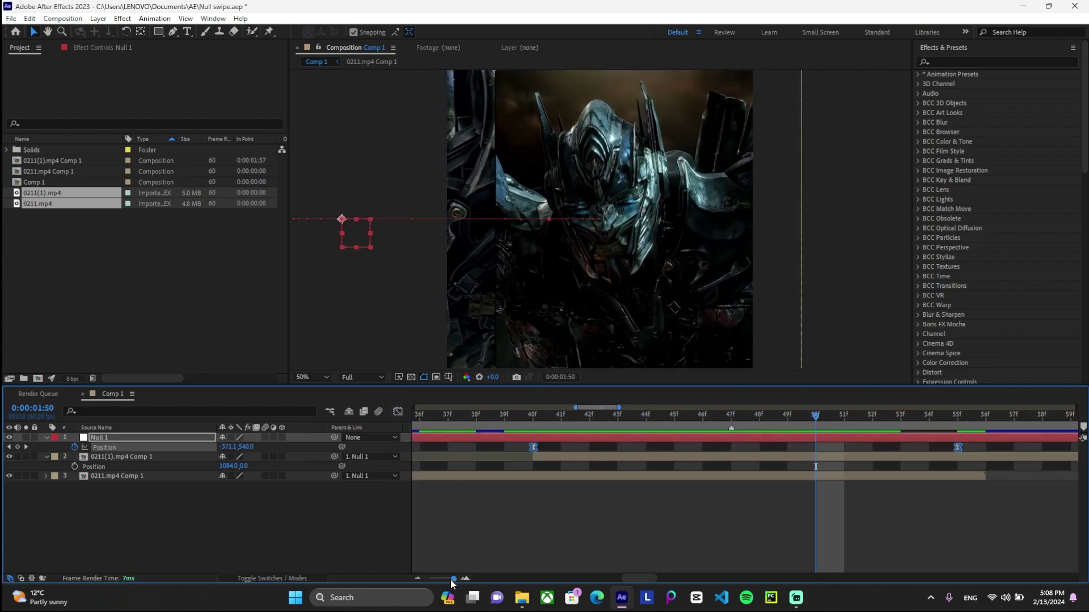
pyautogui.moveTo(452, 579); pyautogui.dragTo(447, 579)
pyautogui.click(614, 418)
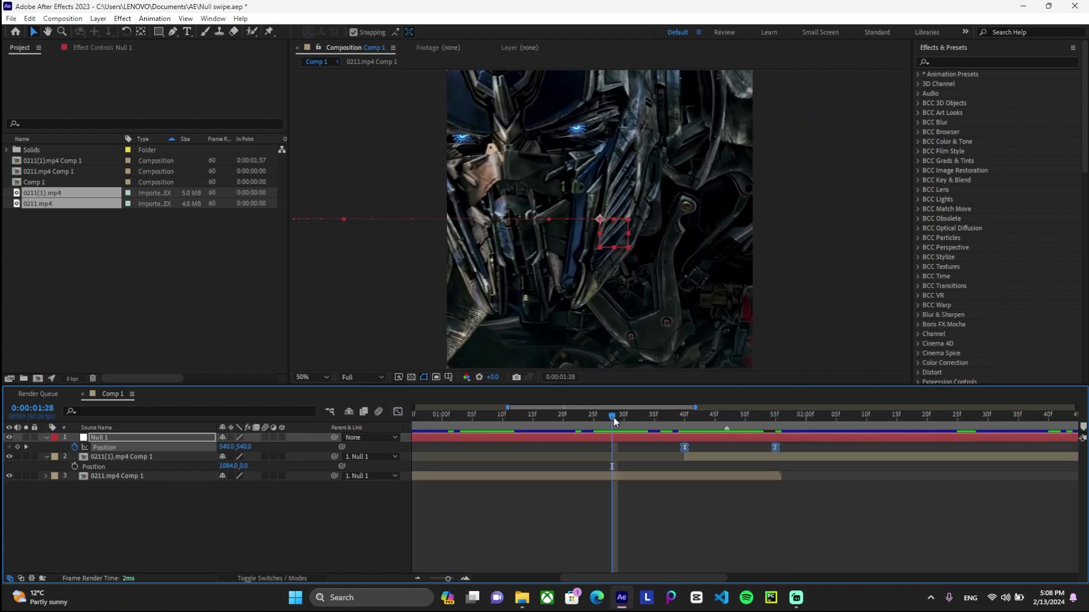
pyautogui.press('space')
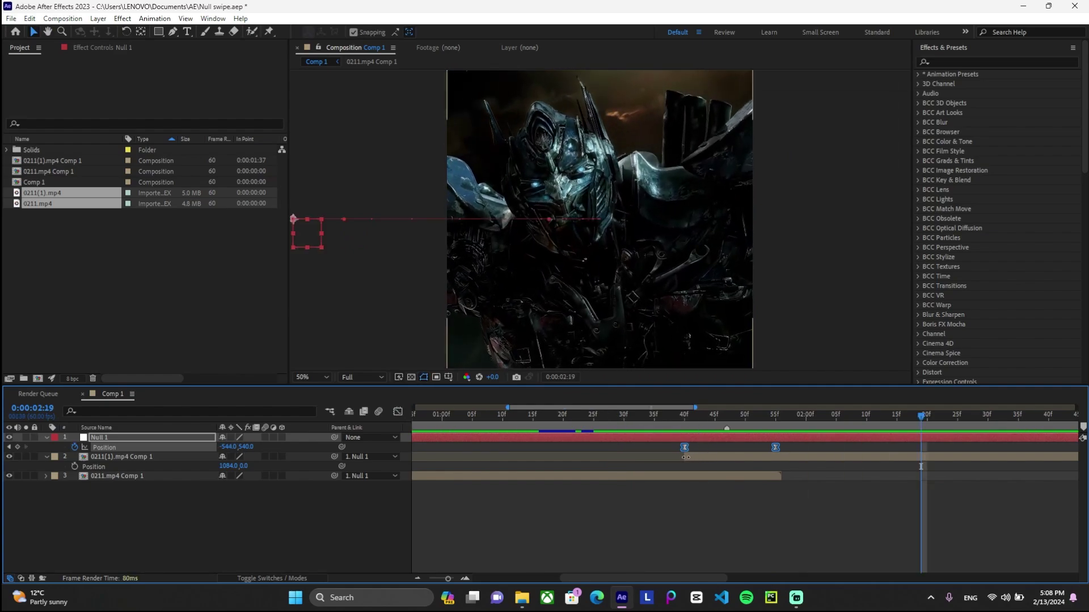
# Start the 0211(1).mp4 Comp 1 layer earlier and move Null 1's first Position keyframe earlier.
pyautogui.moveTo(447, 579); pyautogui.dragTo(434, 579)
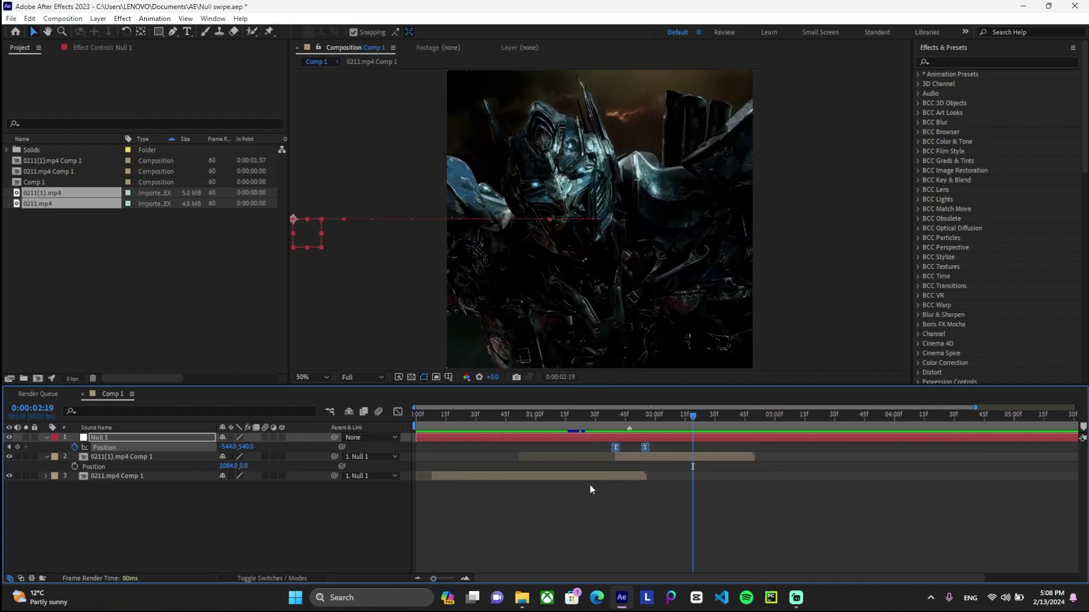
pyautogui.moveTo(616, 457); pyautogui.dragTo(607, 456)
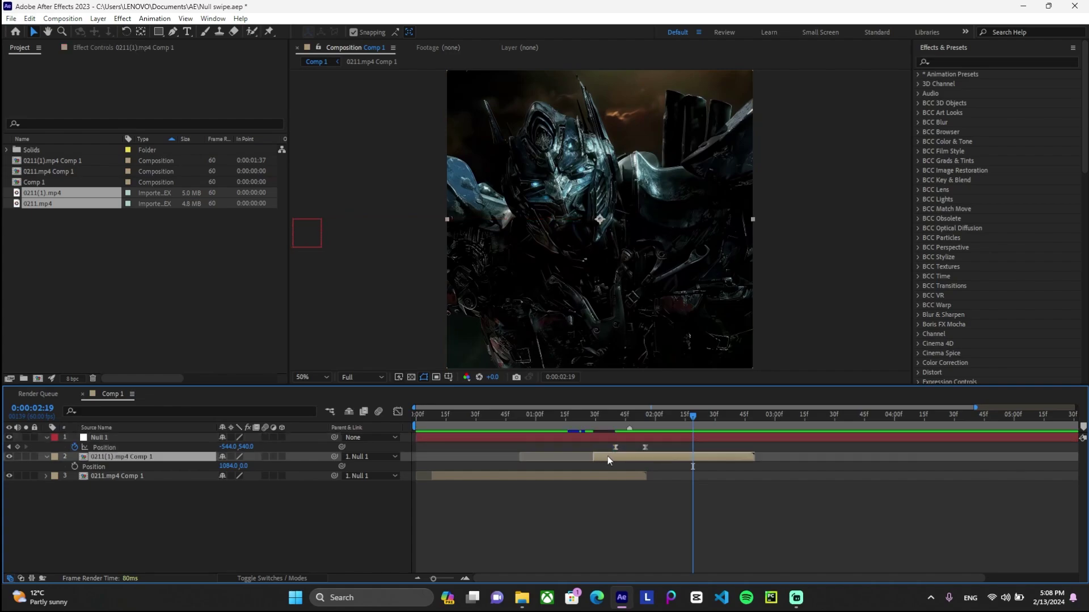
pyautogui.click(164, 447)
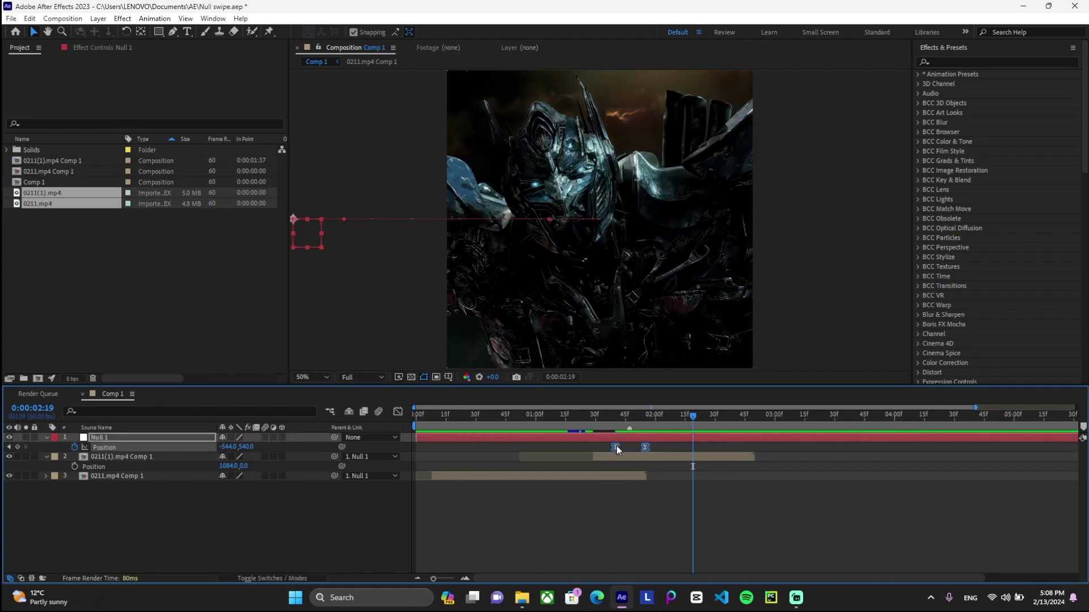
pyautogui.moveTo(617, 448); pyautogui.dragTo(592, 448)
# Fine-tune Null 1's first Position keyframe to sit slightly later.
pyautogui.click(593, 417)
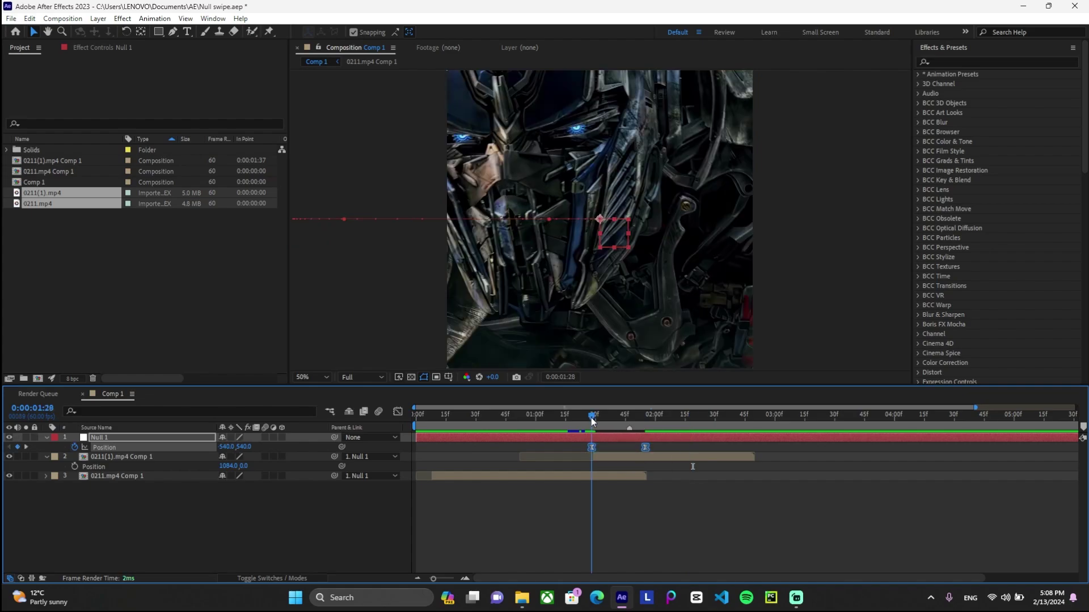
pyautogui.click(466, 578)
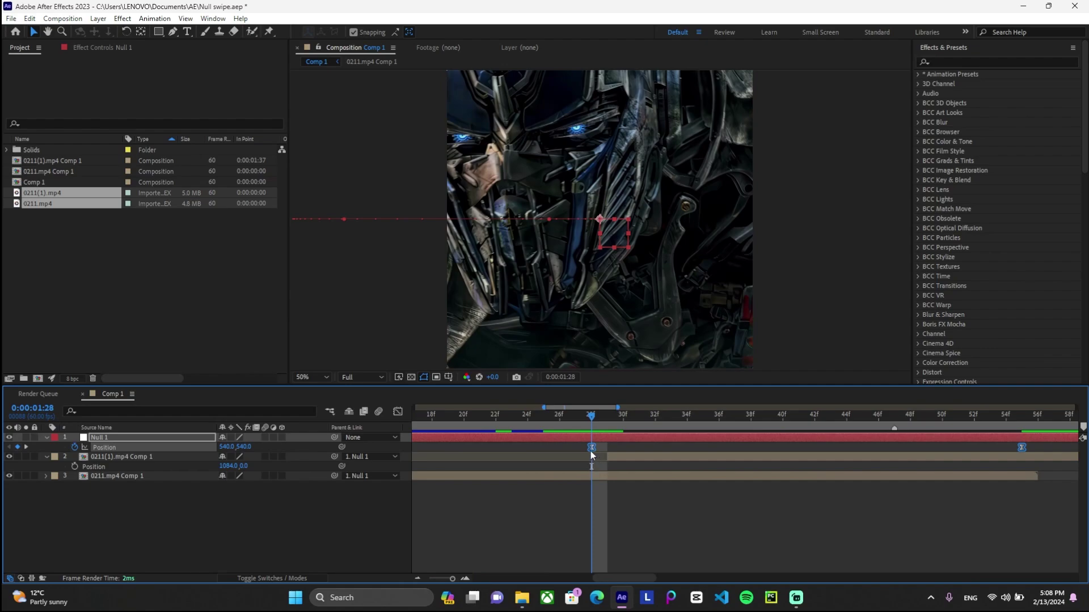
pyautogui.moveTo(592, 448); pyautogui.dragTo(608, 447)
pyautogui.moveTo(453, 578); pyautogui.dragTo(440, 578)
pyautogui.click(671, 417)
# Preview the swipe from 0:00:00:51 and review frames through 0:00:01:56.
pyautogui.moveTo(671, 418); pyautogui.dragTo(569, 436)
pyautogui.press('space')
pyautogui.moveTo(652, 422); pyautogui.dragTo(607, 431)
pyautogui.press('space')
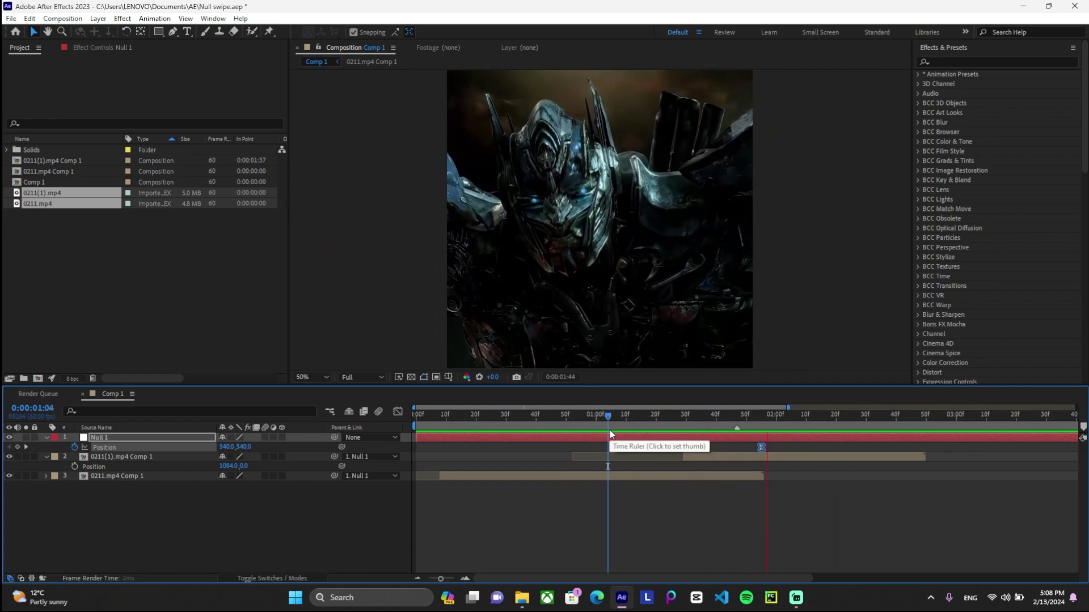
pyautogui.click(563, 424)
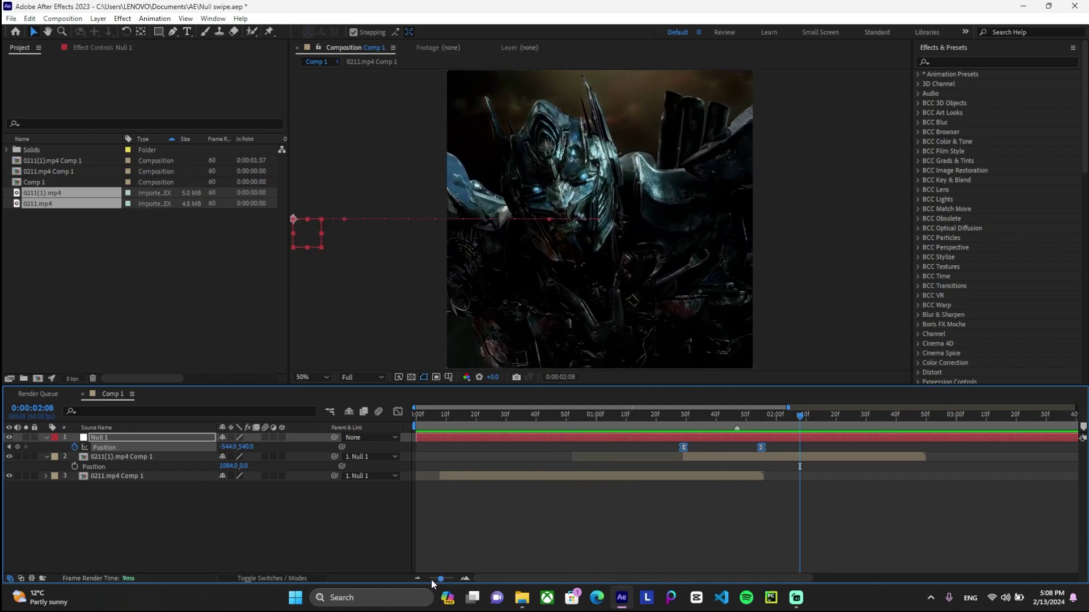
pyautogui.press('=')
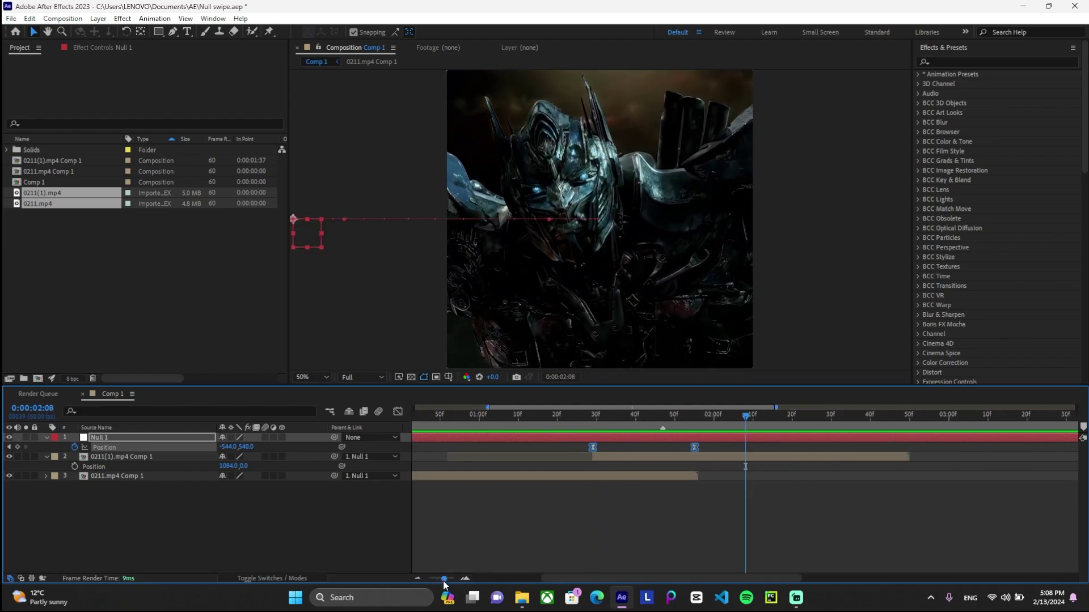
pyautogui.press('-')
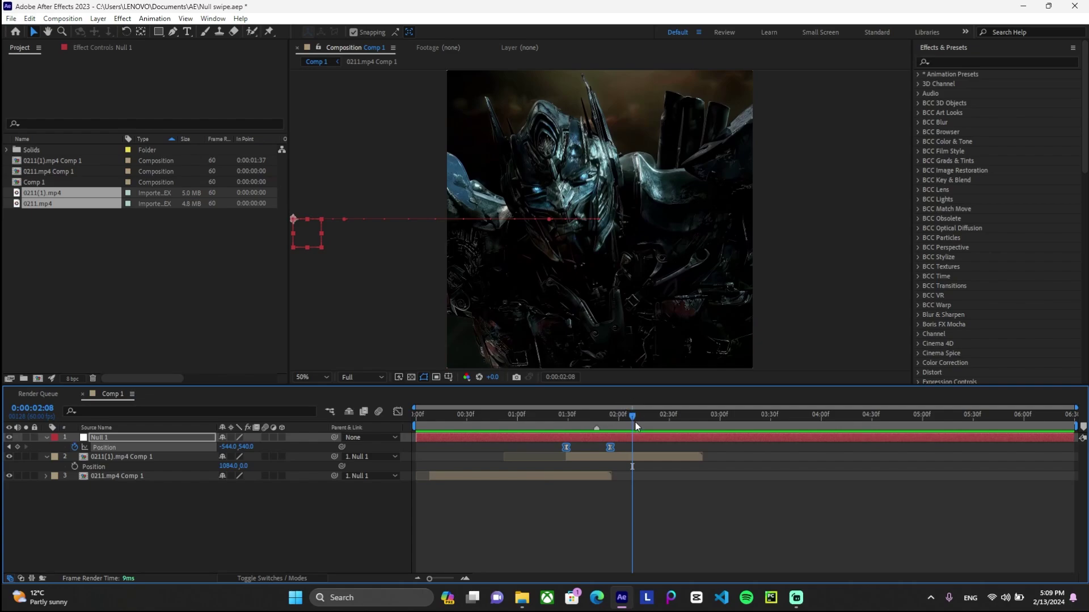
pyautogui.moveTo(630, 417); pyautogui.dragTo(609, 437)
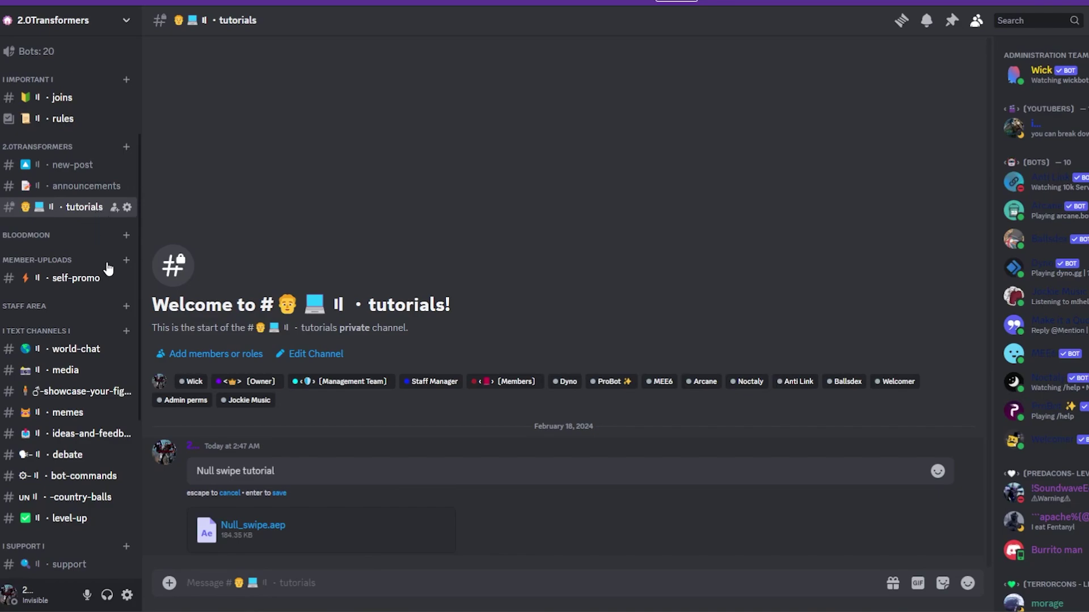
# Share Null_swipe.aep in Discord's tutorials channel captioned 'Null swipe tutorial'.
pyautogui.moveTo(281, 524)
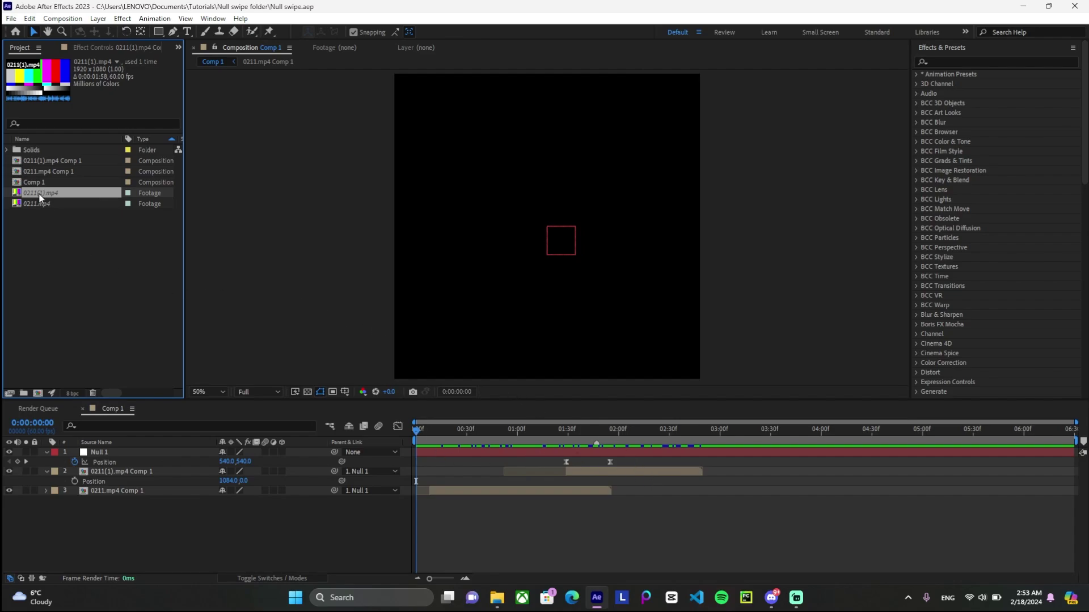
pyautogui.moveTo(537, 435)
pyautogui.mouseDown()
pyautogui.moveTo(526, 437)
pyautogui.moveTo(552, 441)
pyautogui.mouseUp()
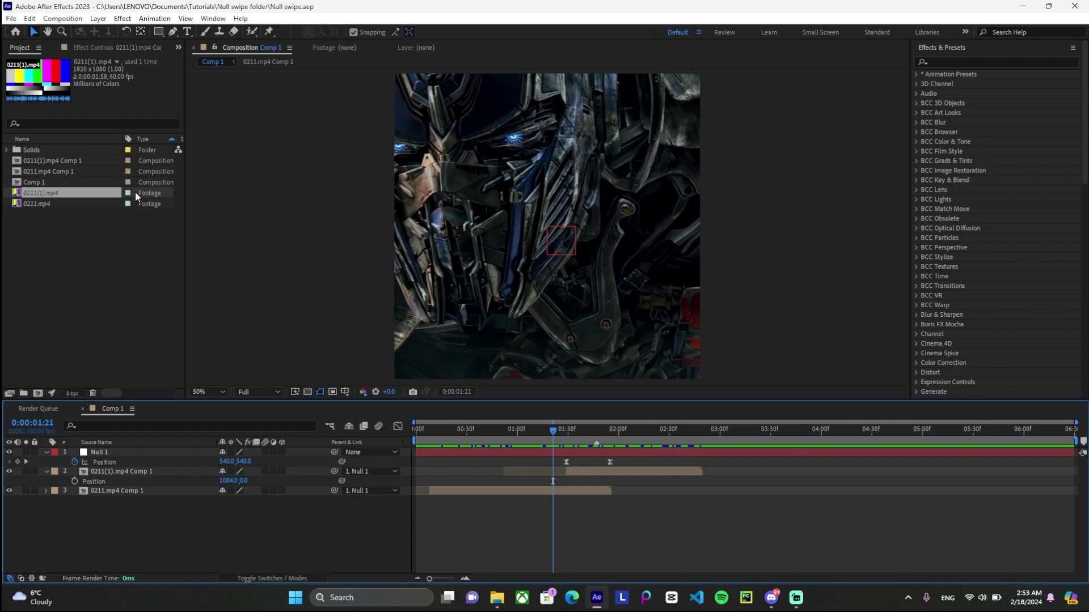
pyautogui.rightClick(90, 193)
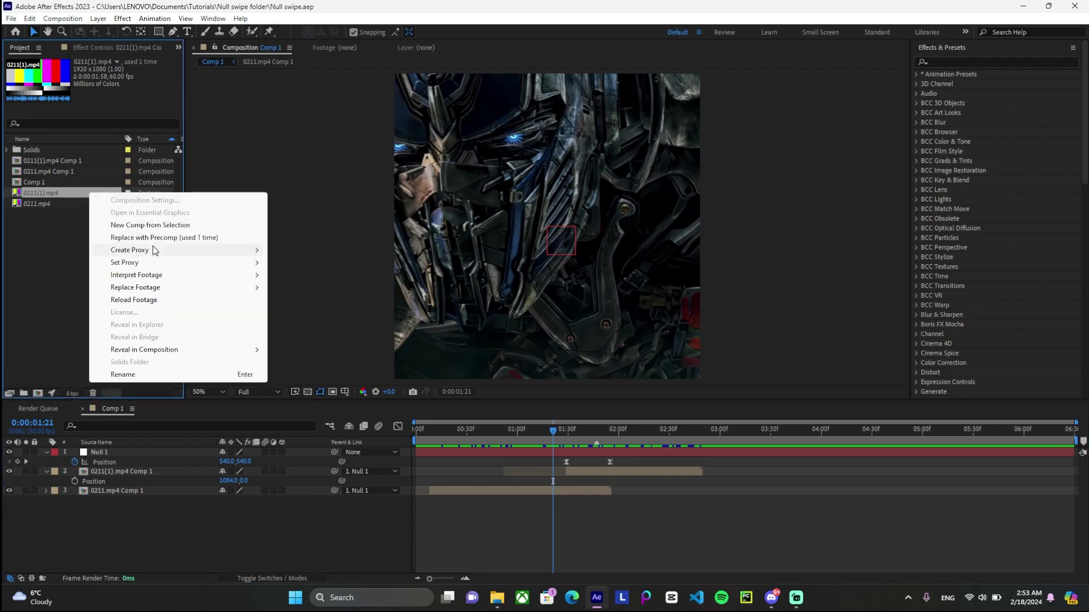
pyautogui.moveTo(170, 293)
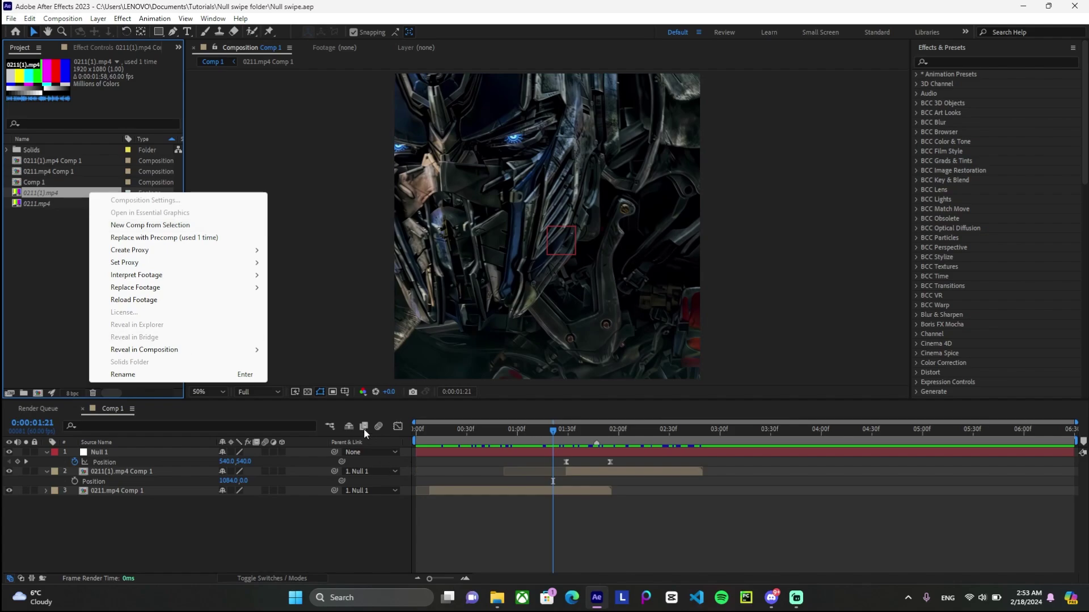
pyautogui.click(72, 277)
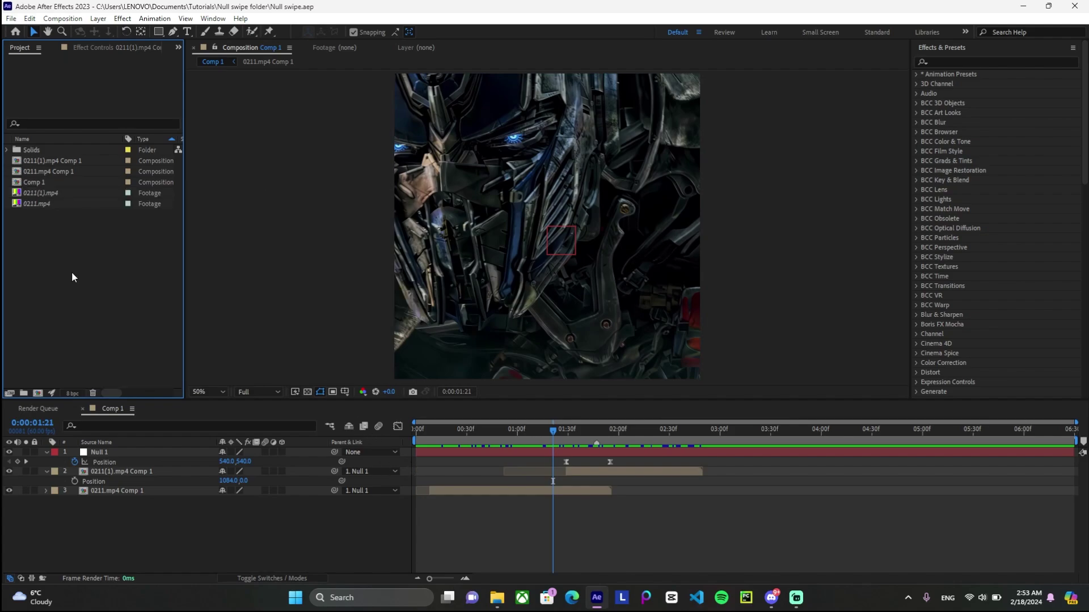